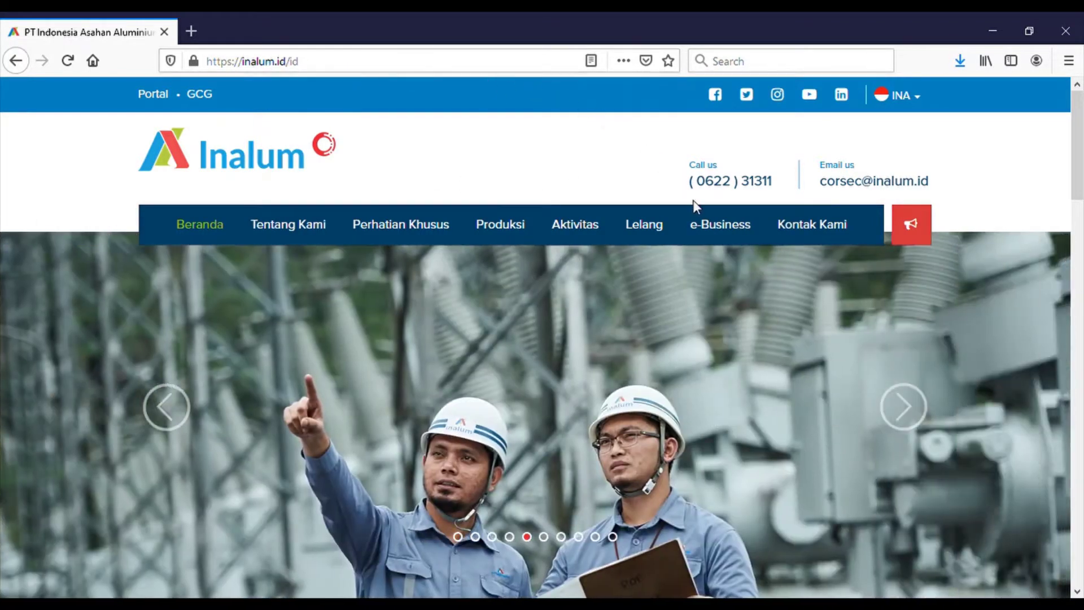
- Open the VMS vendor portal login page from the Inalum site's e-Business menu
mouse_move(719, 229)
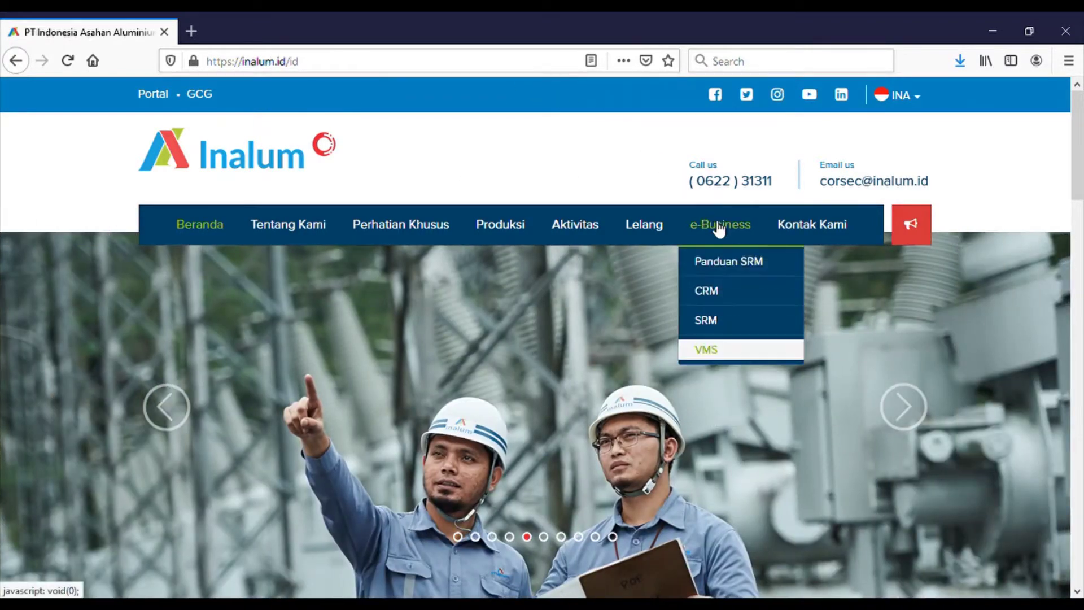
click(707, 350)
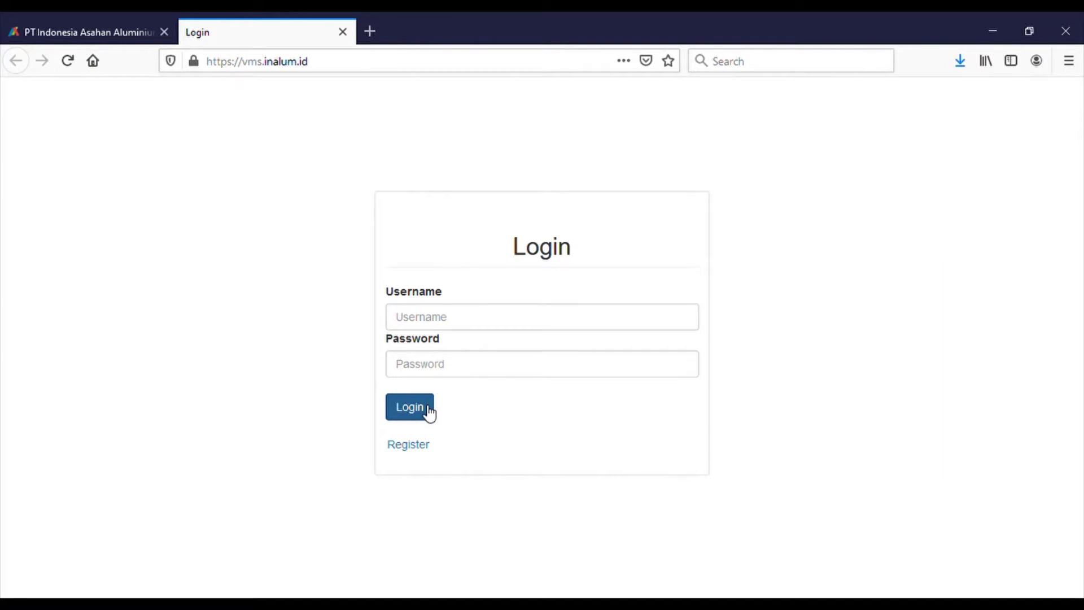
- Go to the Registrasi Vendor form via the Register link on the login page
click(421, 446)
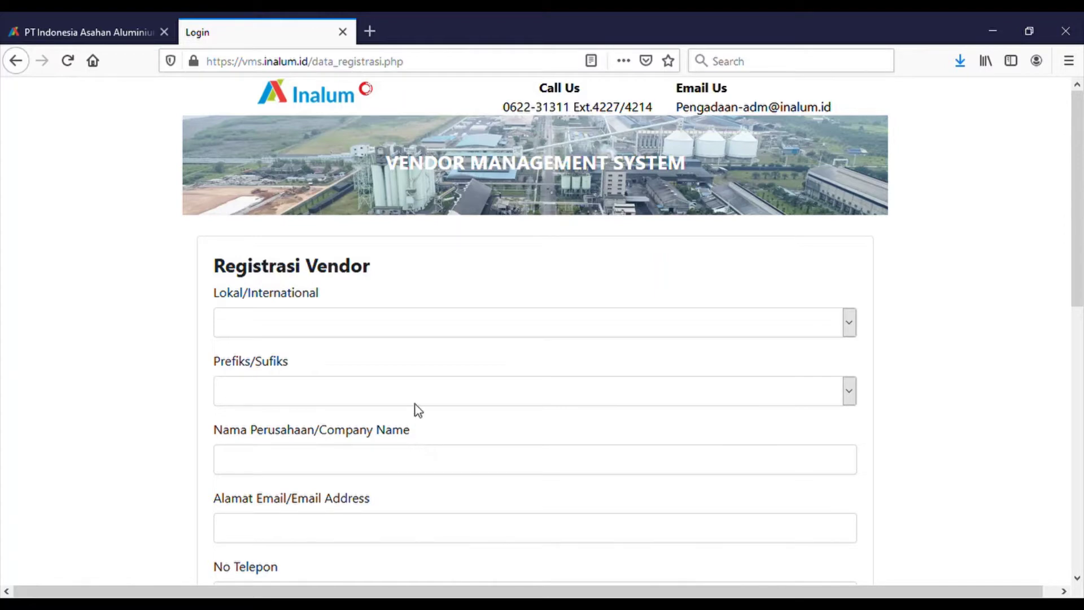
- Set vendor type Lokal, prefix PT, company name Testing15, and pick the suggested company e-mail
click(404, 319)
click(377, 372)
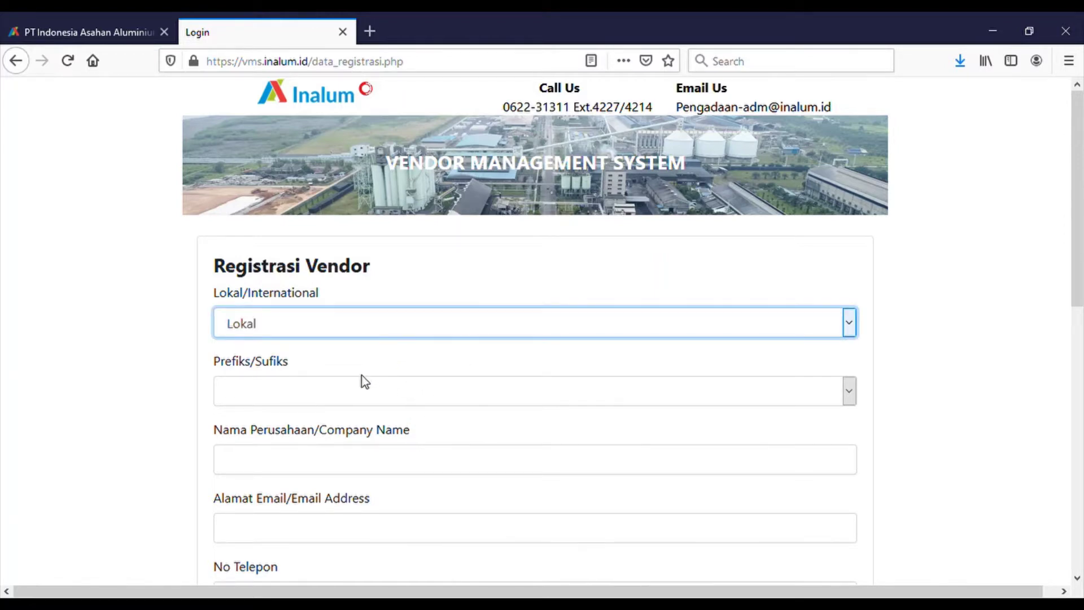
key(Tab)
key(p)
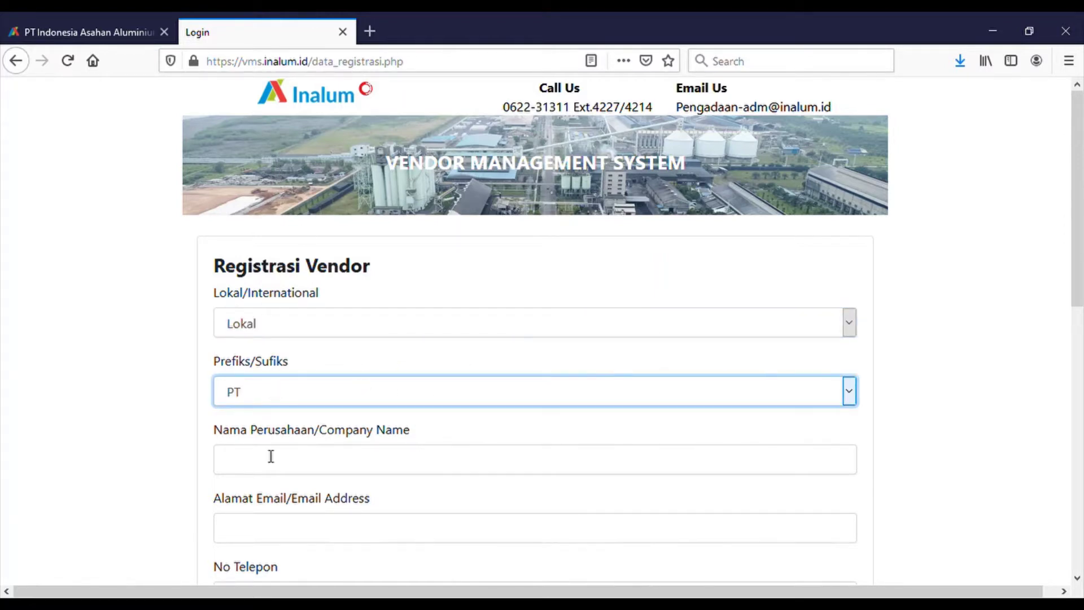
click(268, 472)
text(Test)
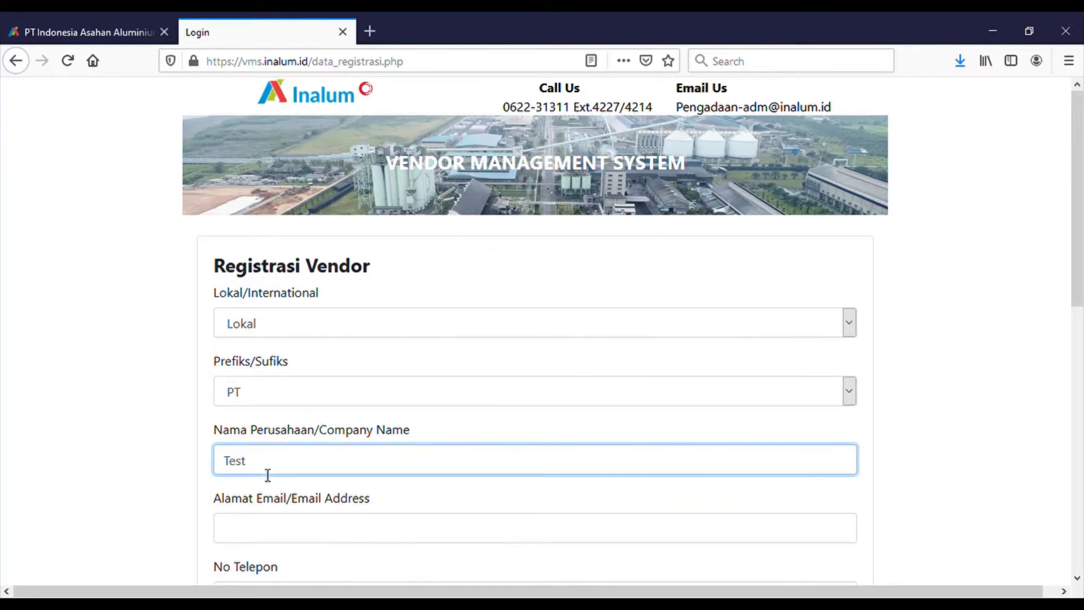
text(ing15)
key(Tab)
text(ma)
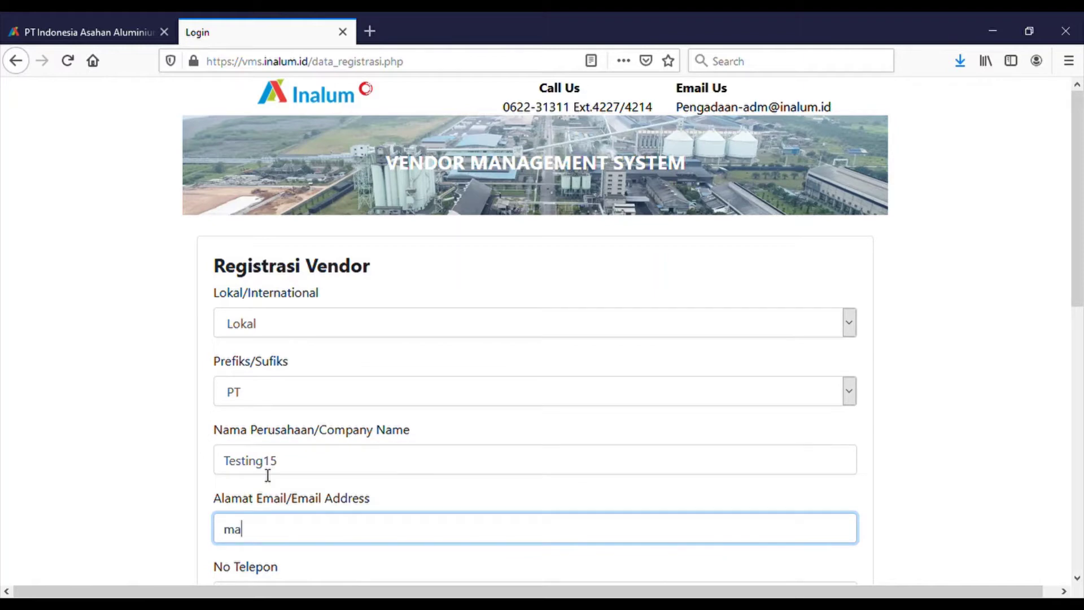
click(256, 546)
- Enter the company telephone and mobile numbers and set the location to Kuala Tanjung
scroll(265, 485, down, 4)
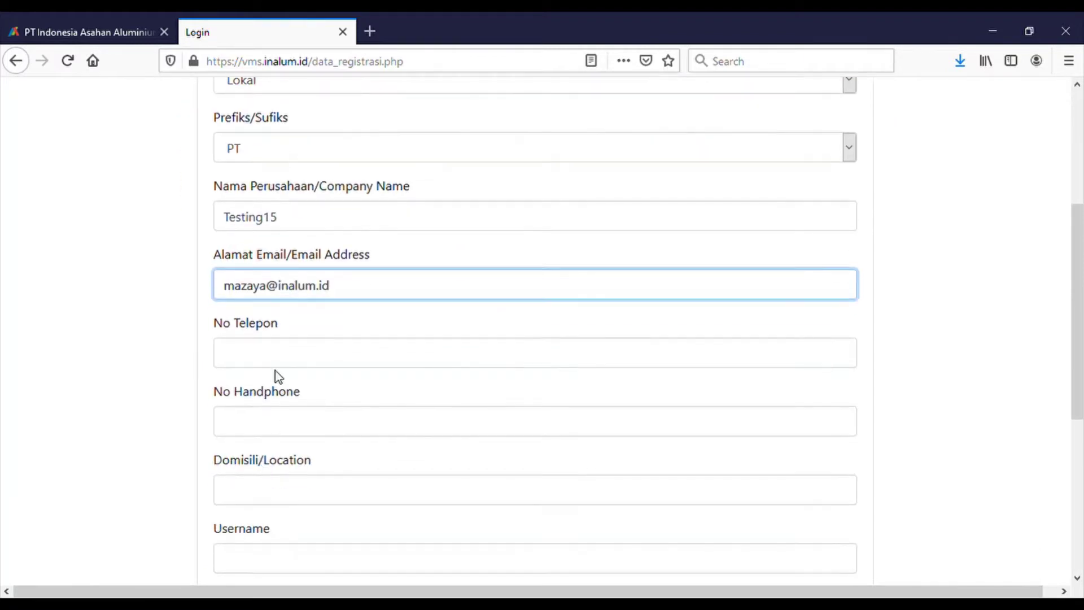
click(284, 357)
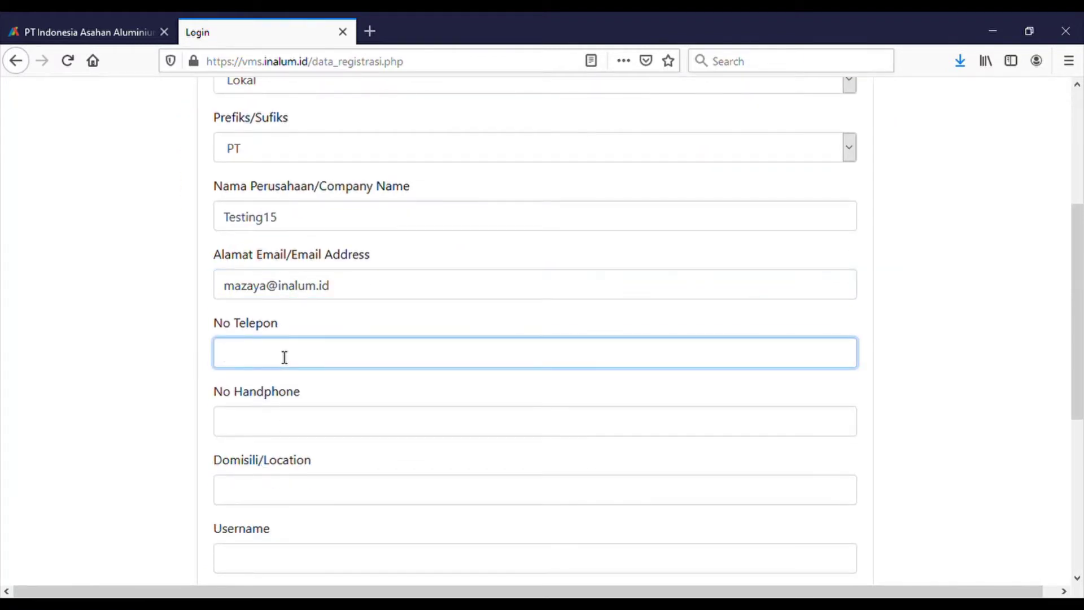
click(276, 433)
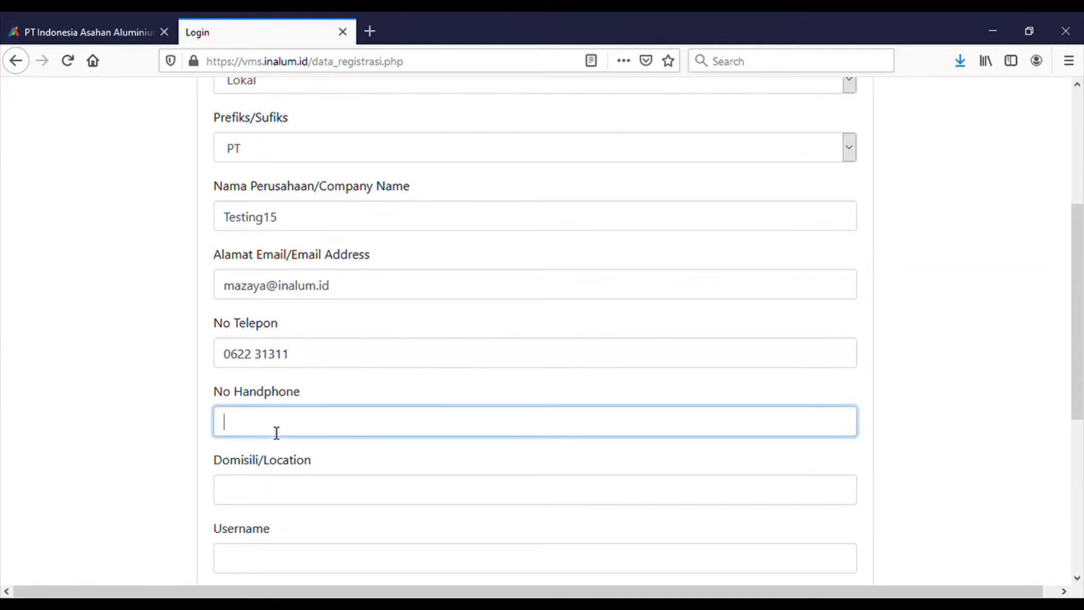
click(262, 496)
text(k)
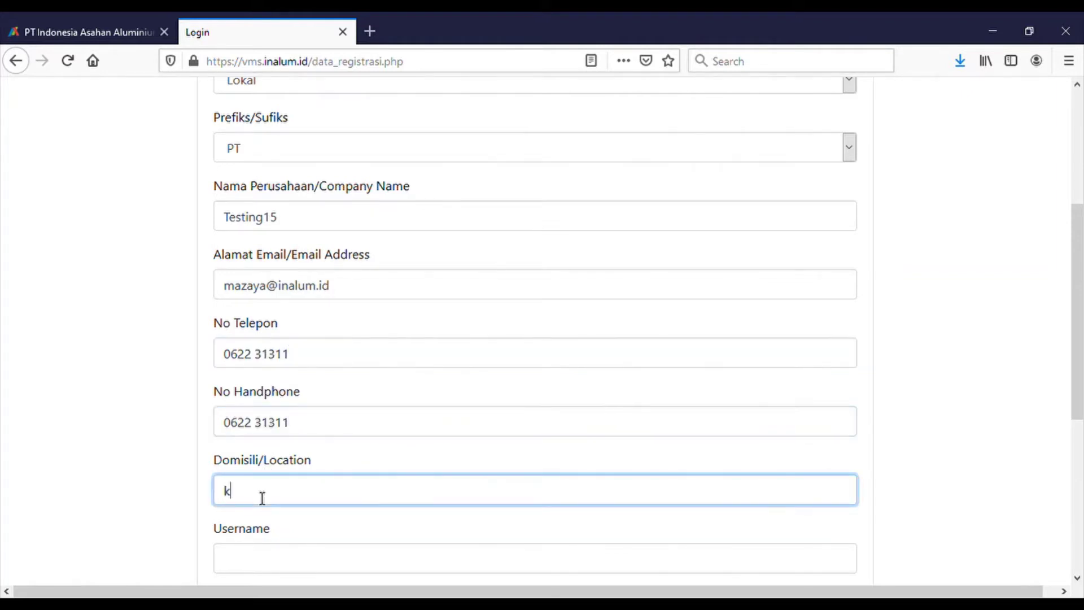
click(243, 530)
- Enter username testing15 and type the account password twice so both match
click(249, 559)
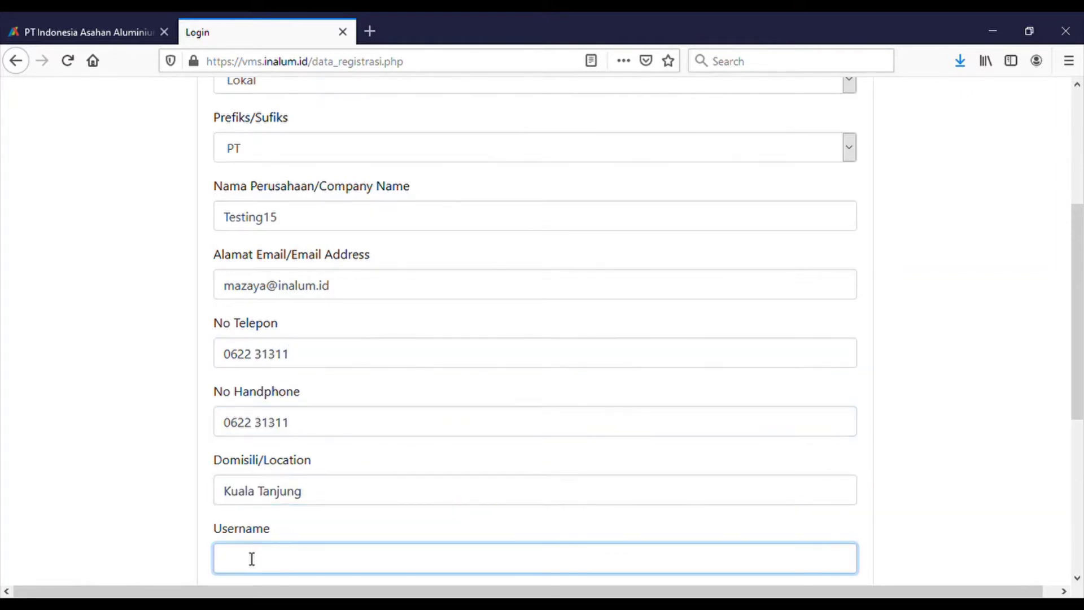
text(testing15)
key(Tab)
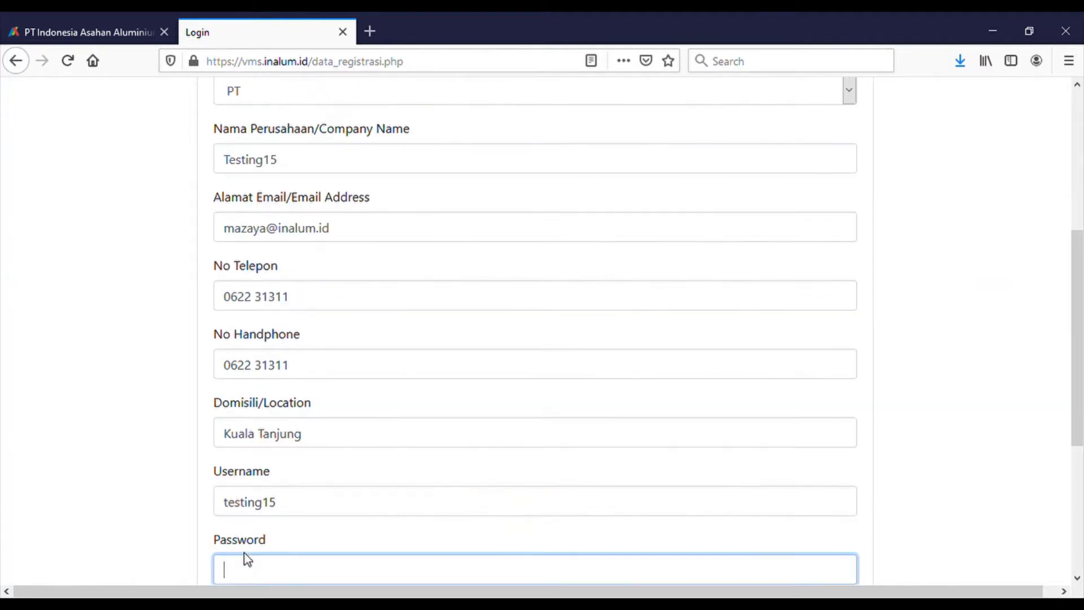
text(12345678)
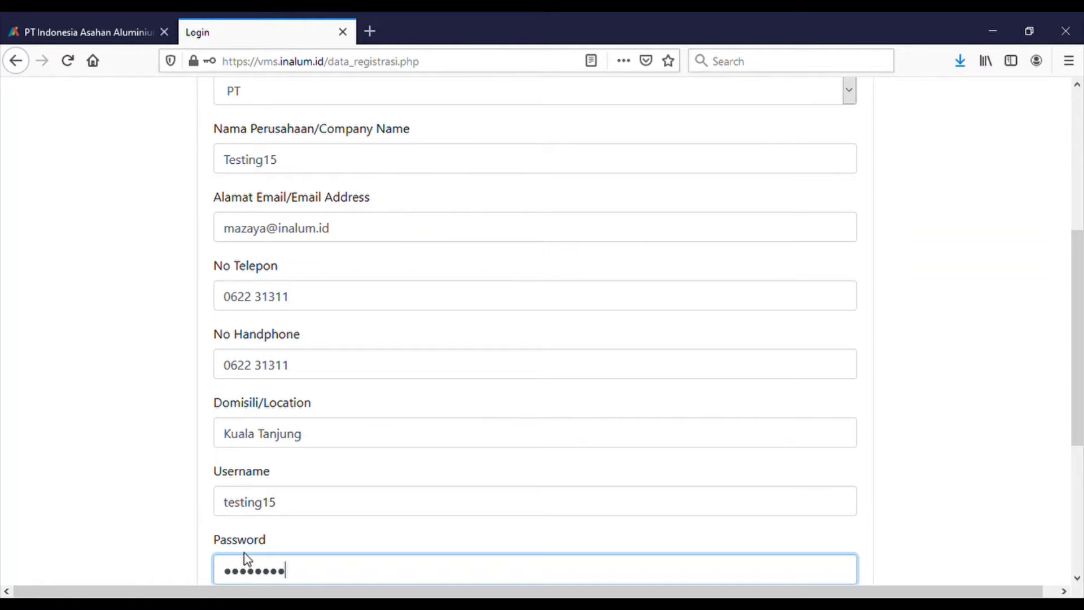
text(90)
key(Tab)
text(123)
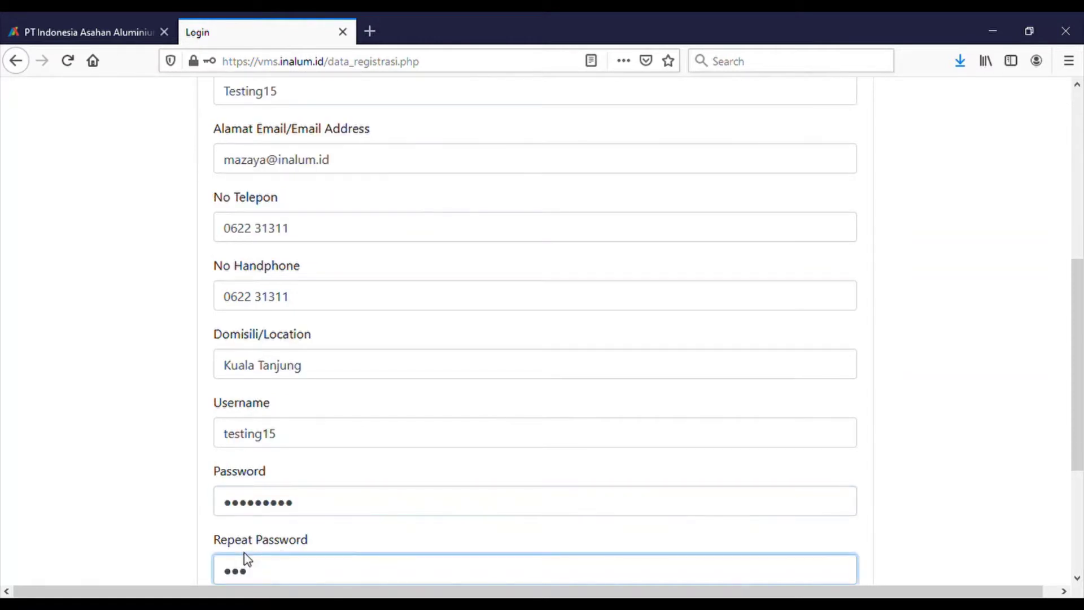
text(4567890)
scroll(247, 559, down, 3)
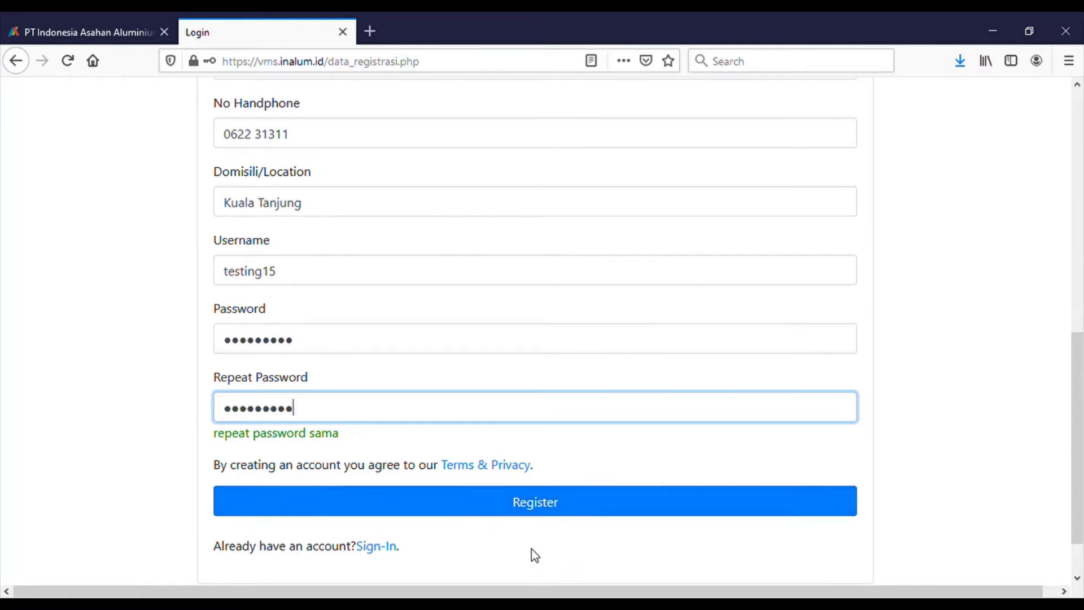
- Submit the registration and acknowledge the 'Registrasi Data Berhasil' success notice
click(521, 505)
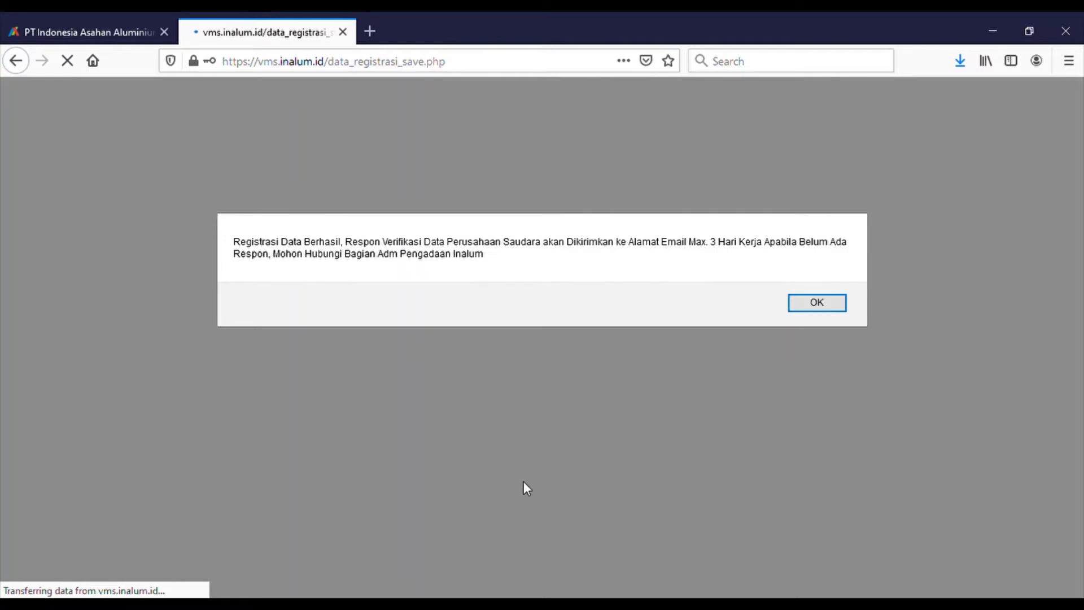
click(818, 306)
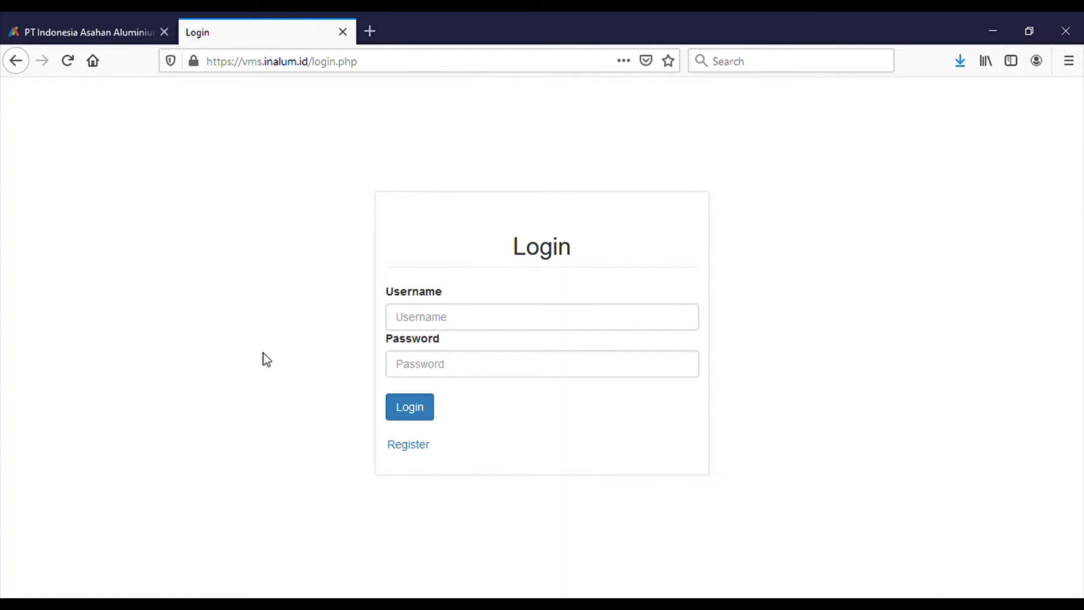
- Log in to VMS as testing15 with the account password
click(458, 325)
text(testing15)
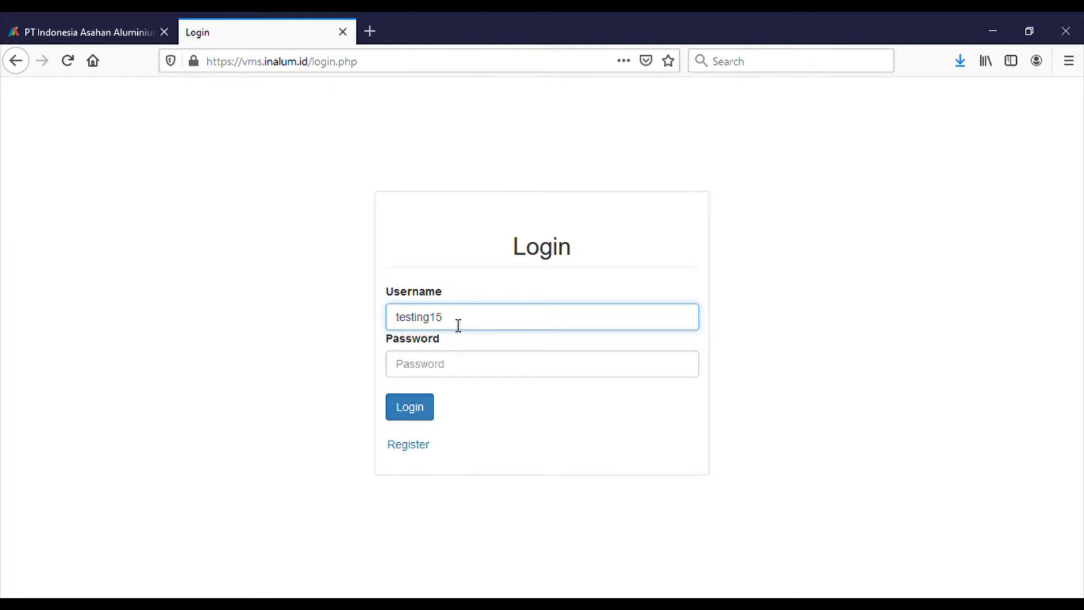
key(Tab)
text(testing15)
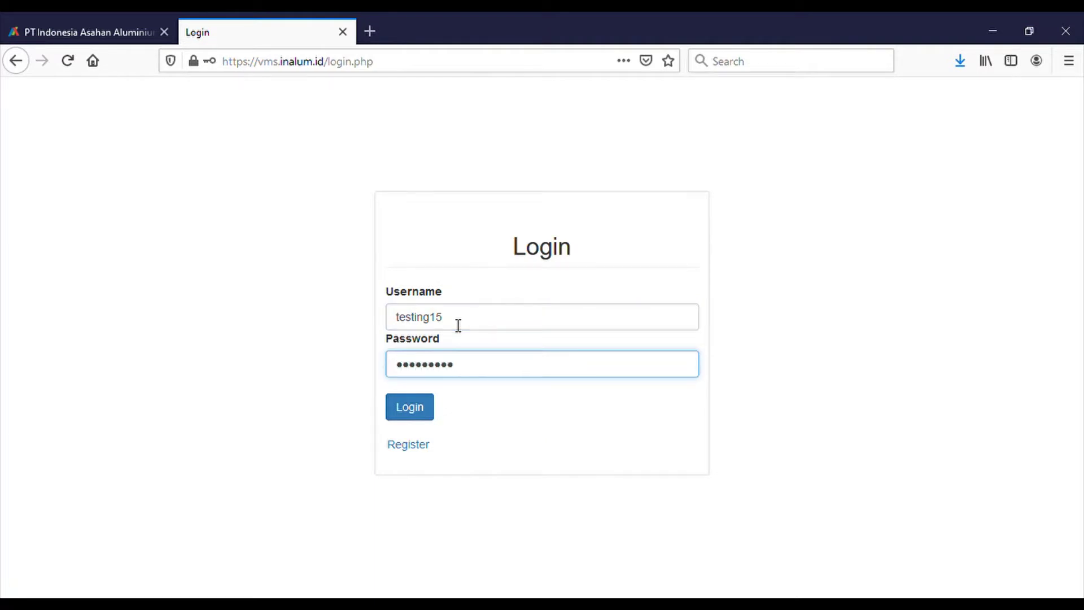
click(422, 414)
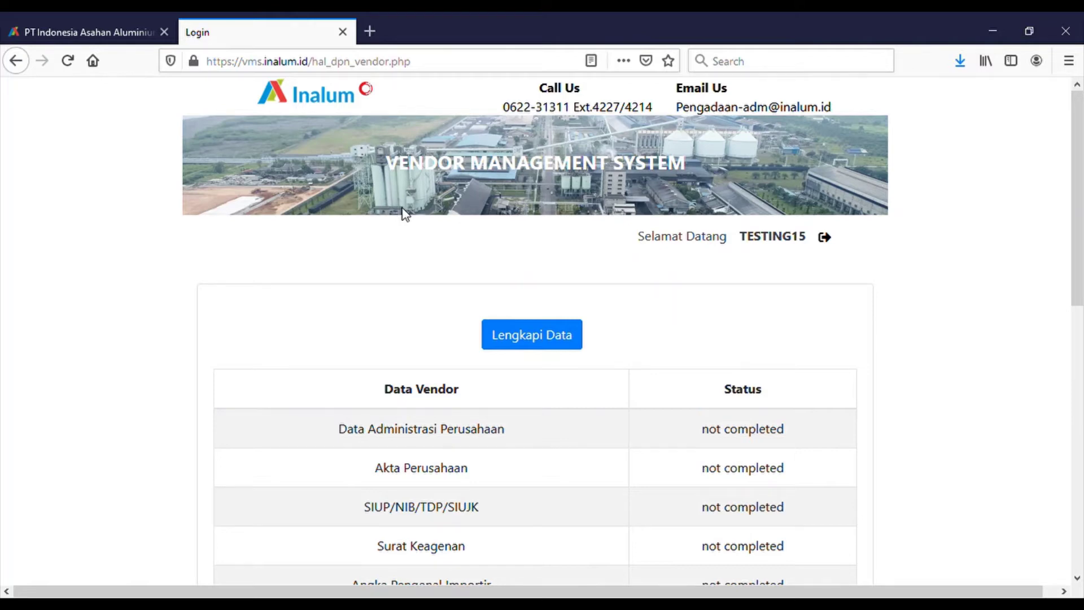
- Review the all-incomplete Data Vendor checklist, then open the Lengkapi Data form
scroll(402, 214, down, 4)
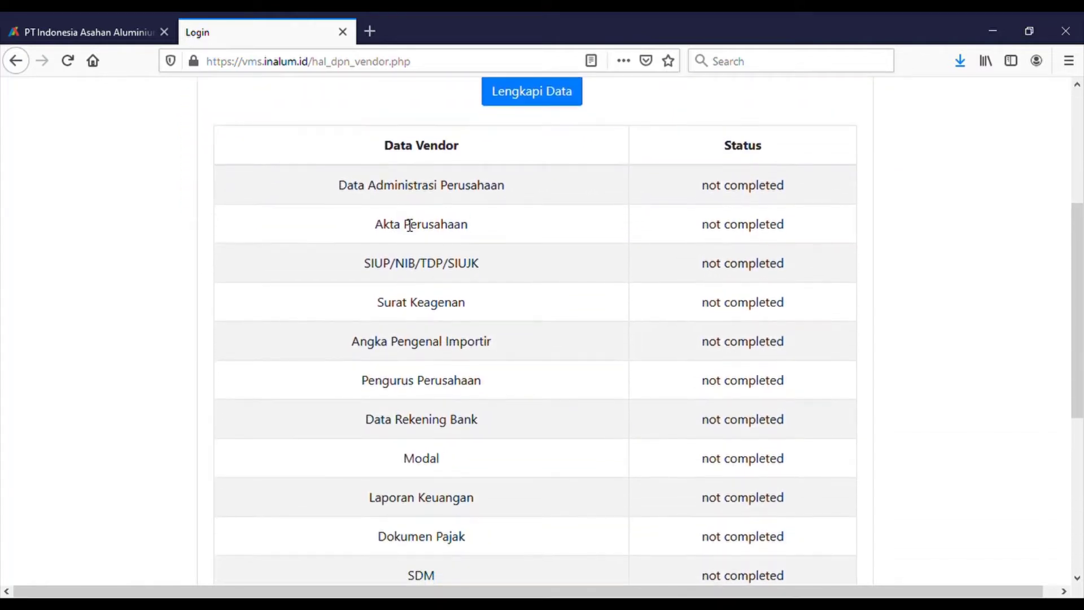
scroll(712, 182, down, 3)
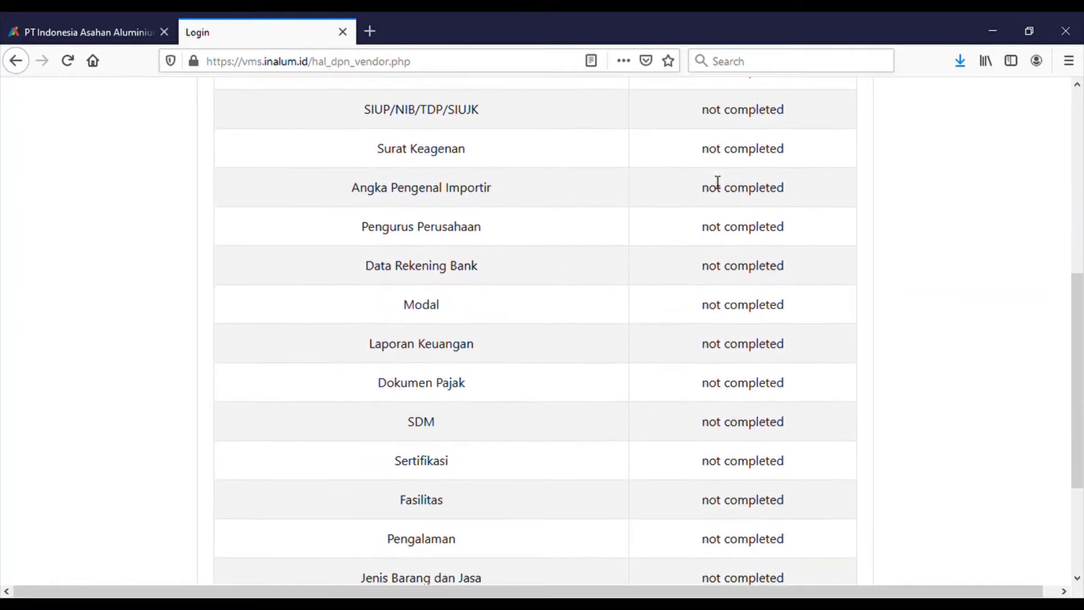
scroll(717, 182, down, 3)
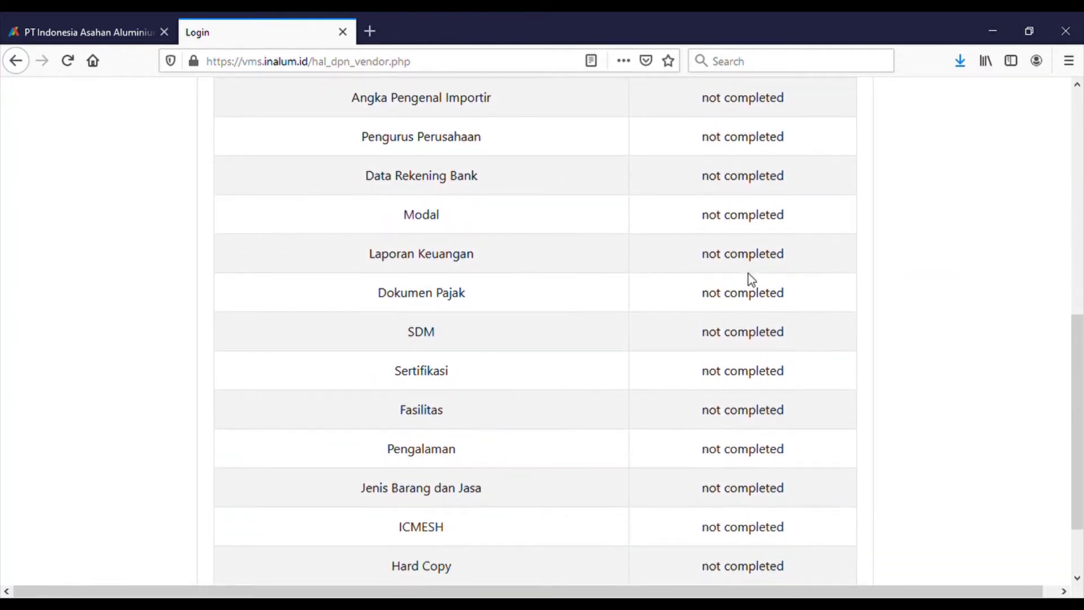
scroll(752, 280, down, 3)
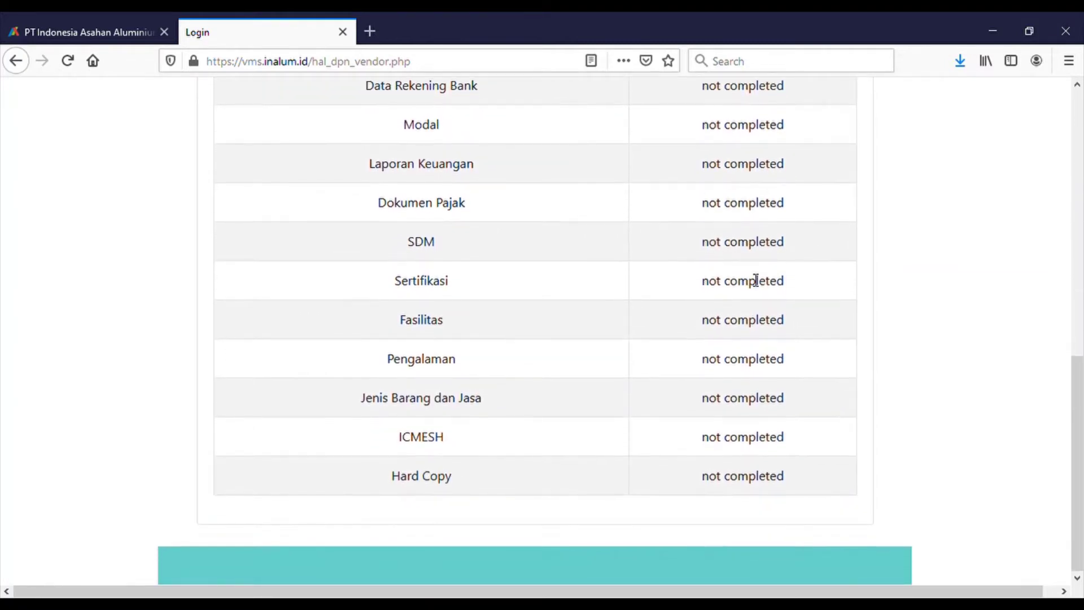
scroll(755, 281, up, 10)
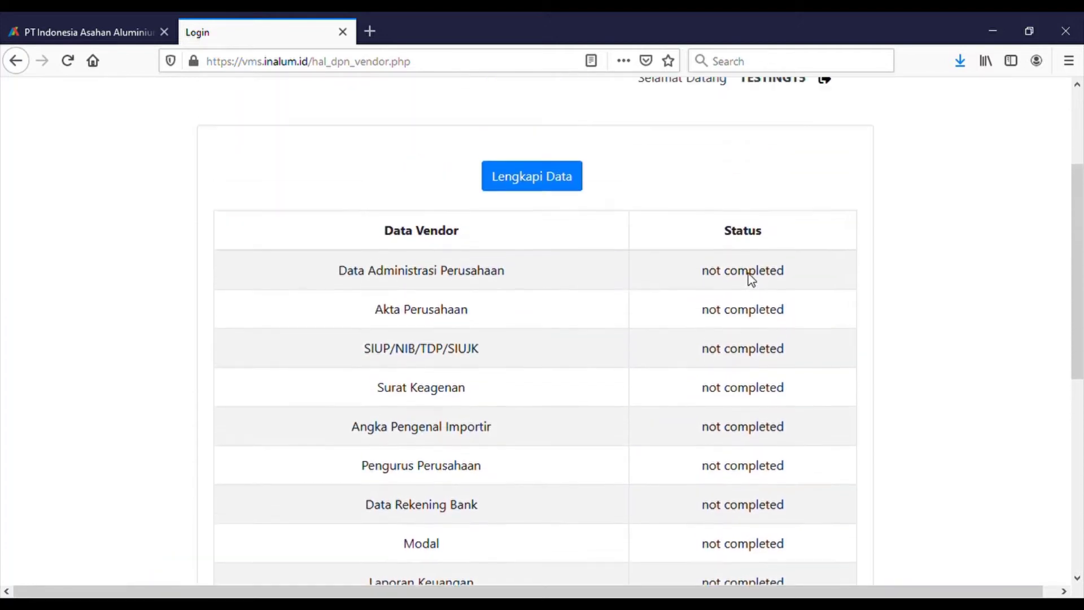
scroll(747, 277, up, 3)
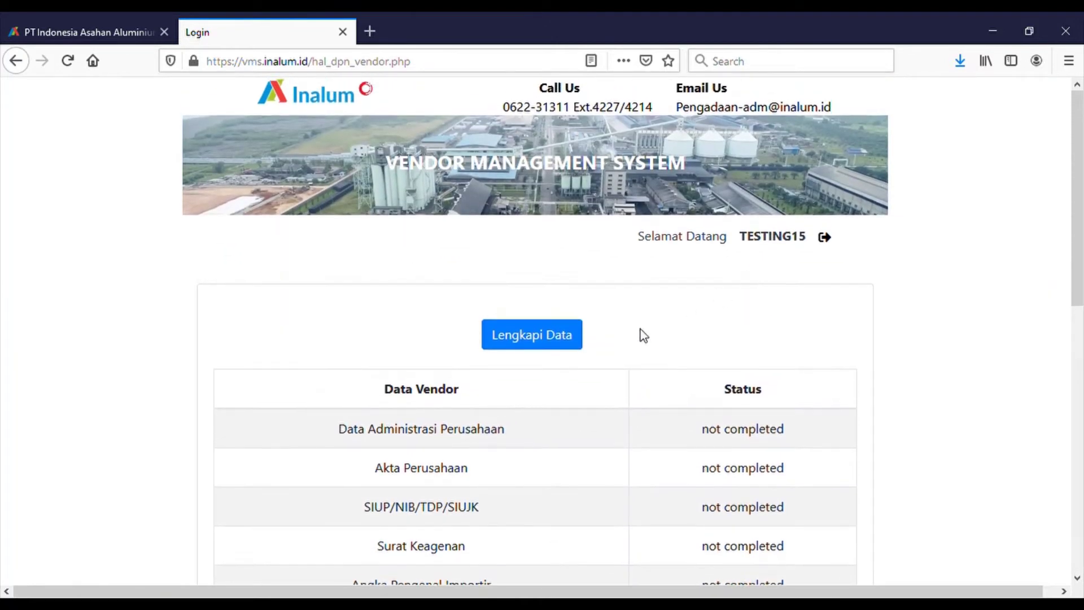
click(576, 343)
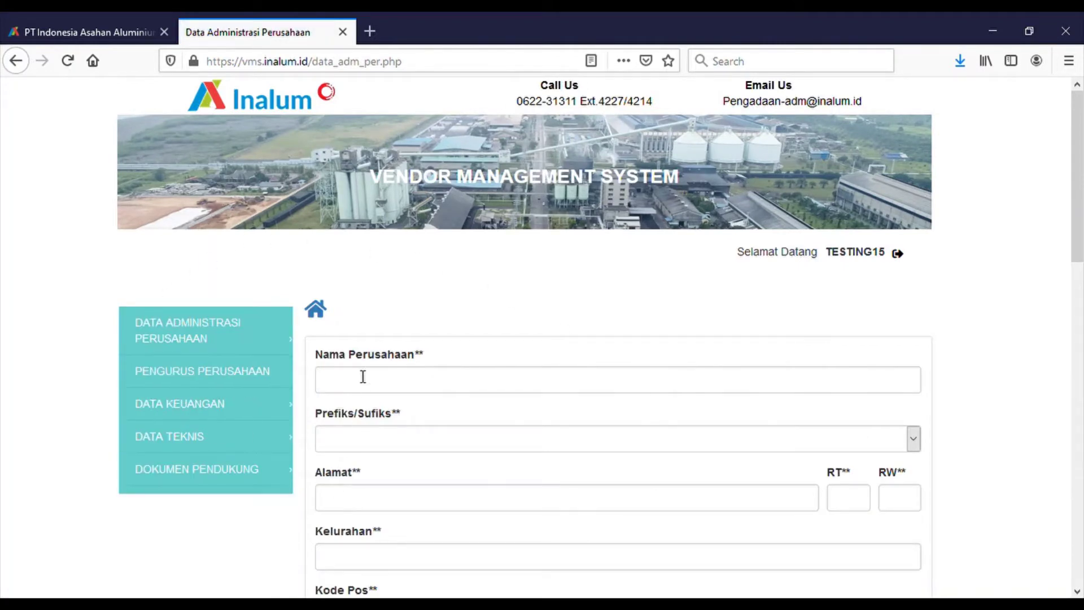
- Expand the DATA ADMINISTRASI PERUSAHAAN sidebar menu to list Akta Perusahaan, SIUP/NIB/TDP/SIUJK and others
mouse_move(261, 351)
click(237, 327)
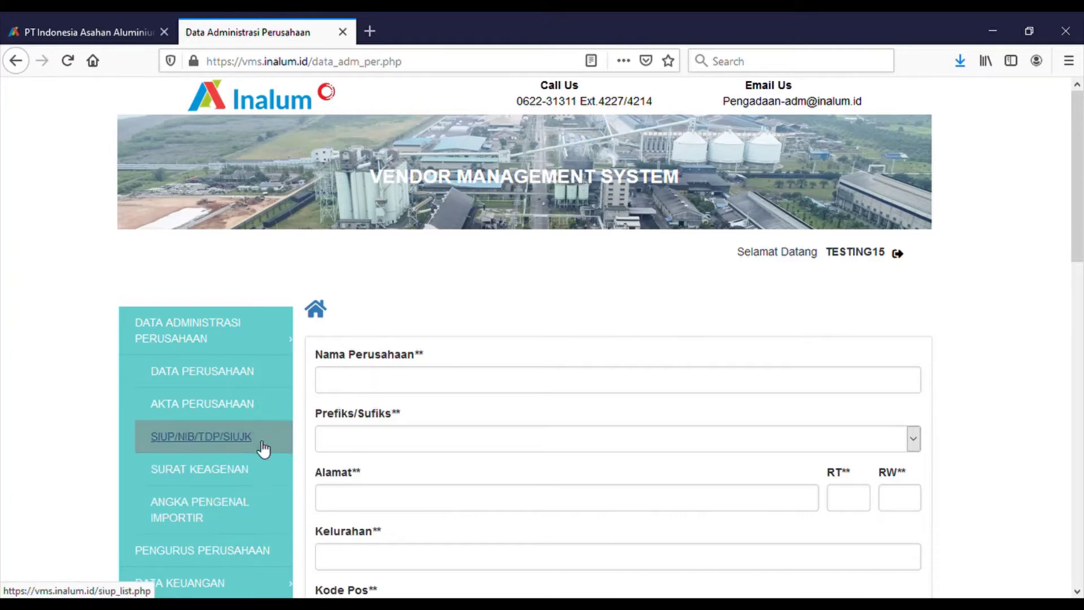
- From the empty Akta Perusahaan list, start a new deed entry with Tambah Data
click(259, 415)
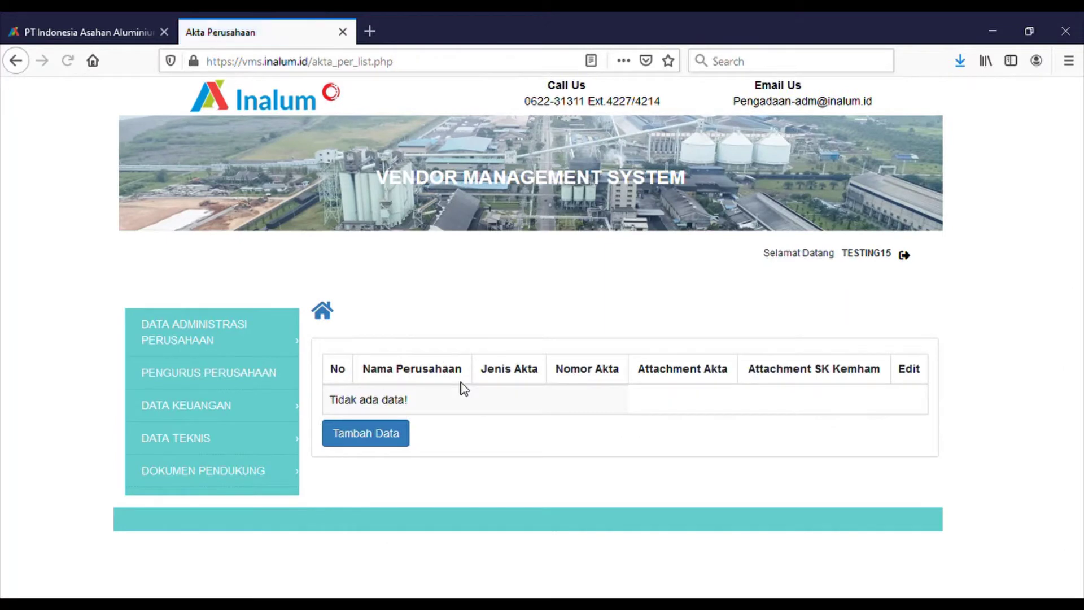
click(400, 432)
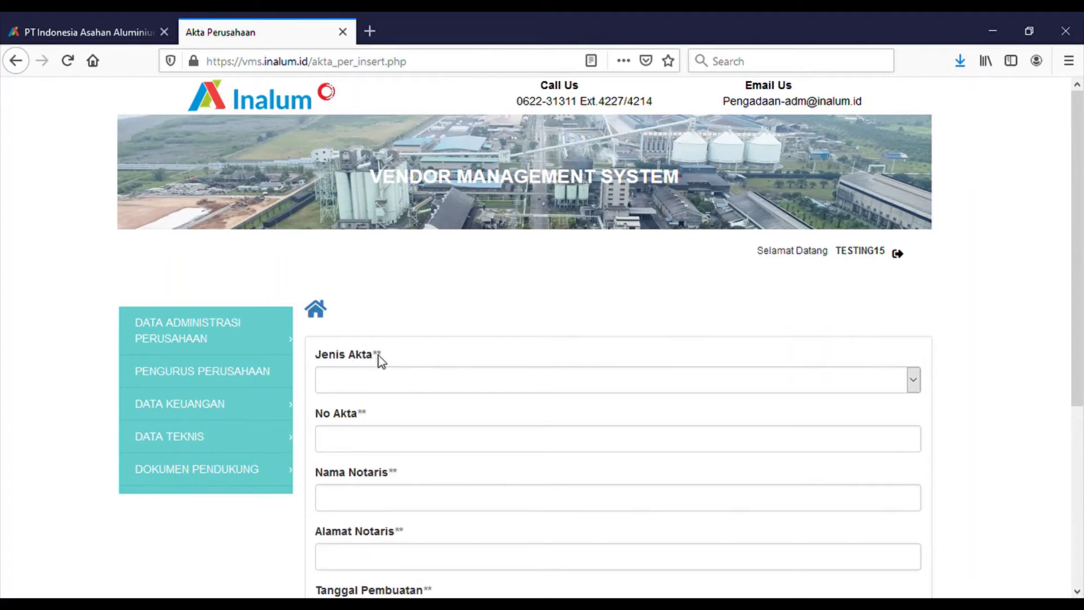
scroll(381, 361, down, 5)
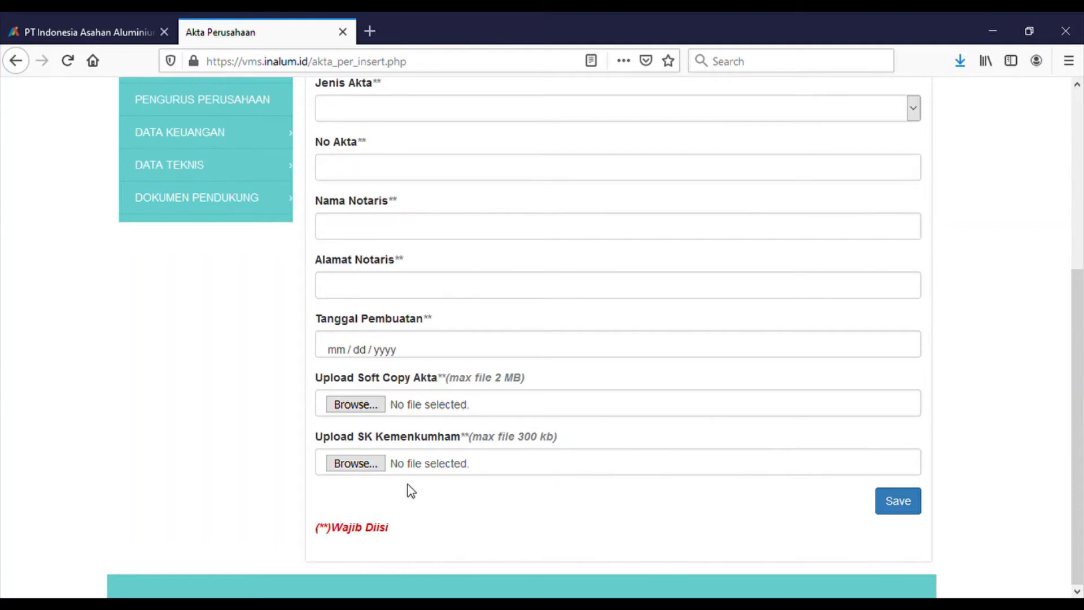
scroll(407, 484, up, 5)
click(363, 353)
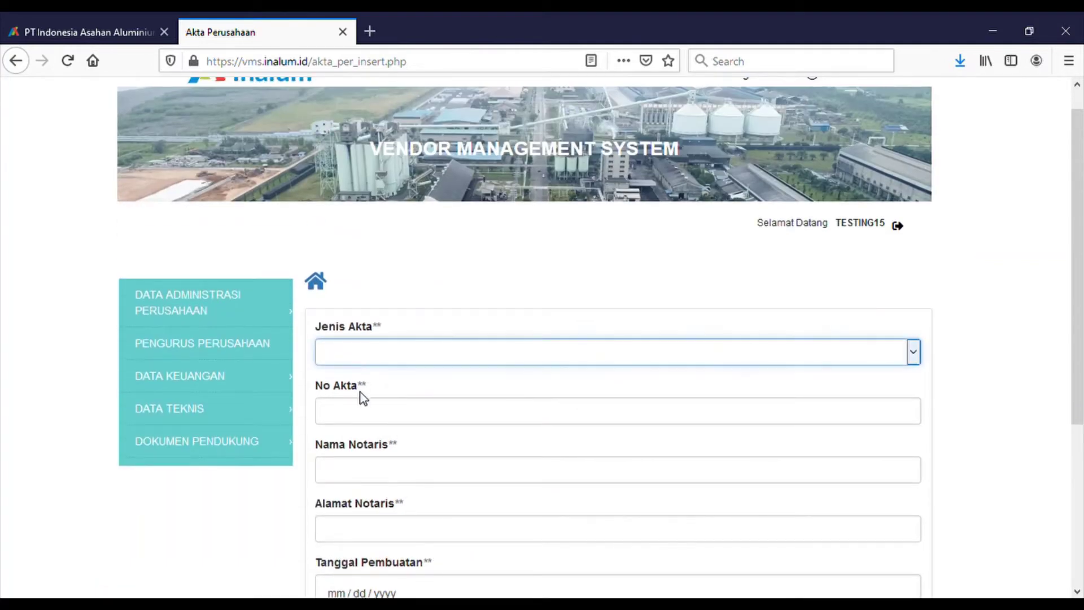
- Choose deed type Pendirian, enter the notary's name, and set notary address Medan
click(360, 393)
click(367, 414)
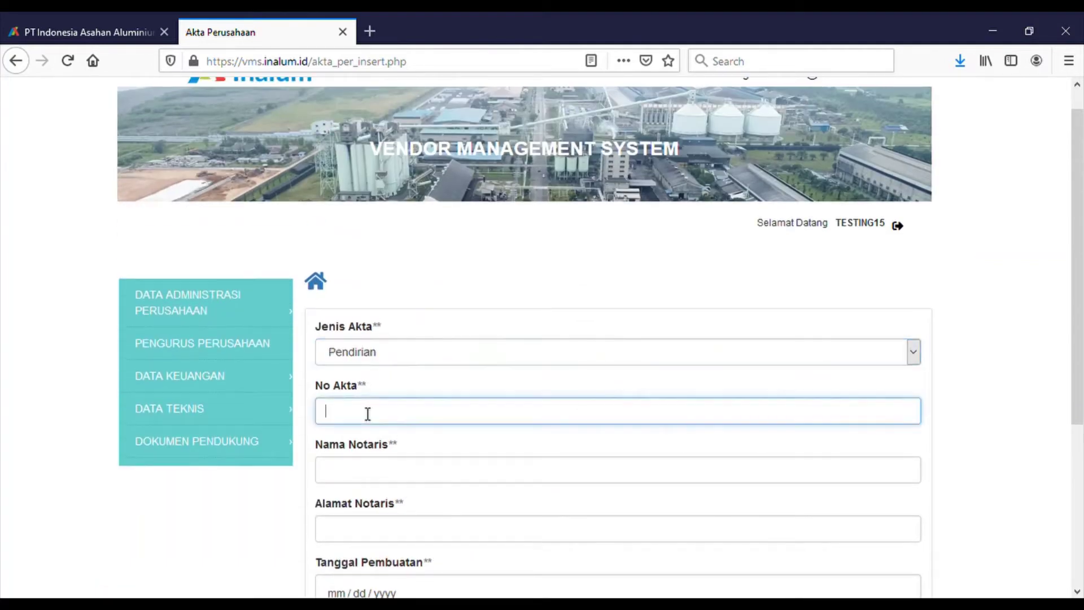
click(364, 464)
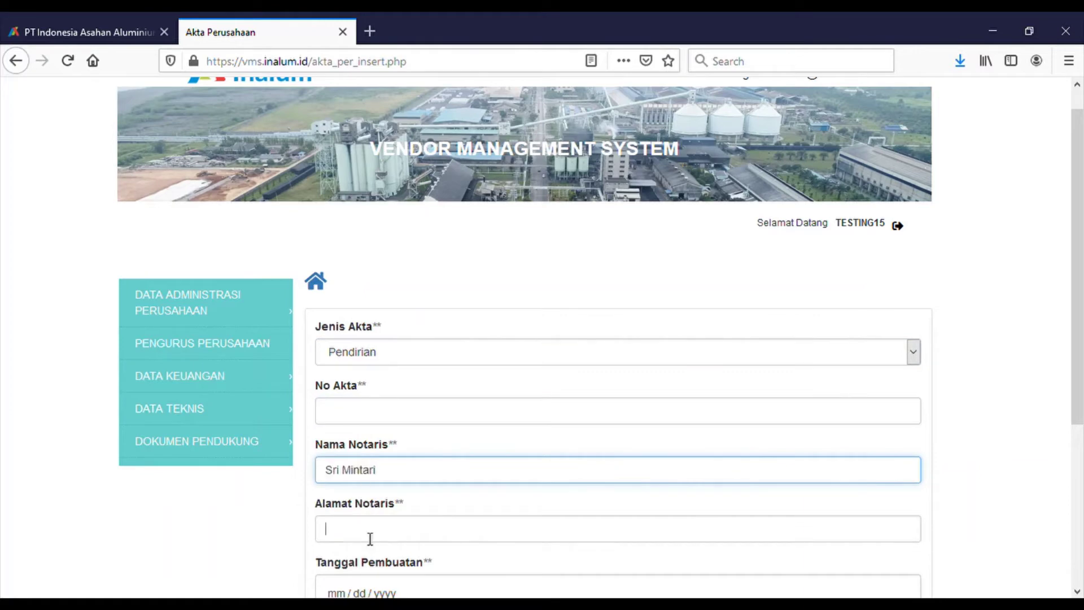
click(370, 531)
text(Medan)
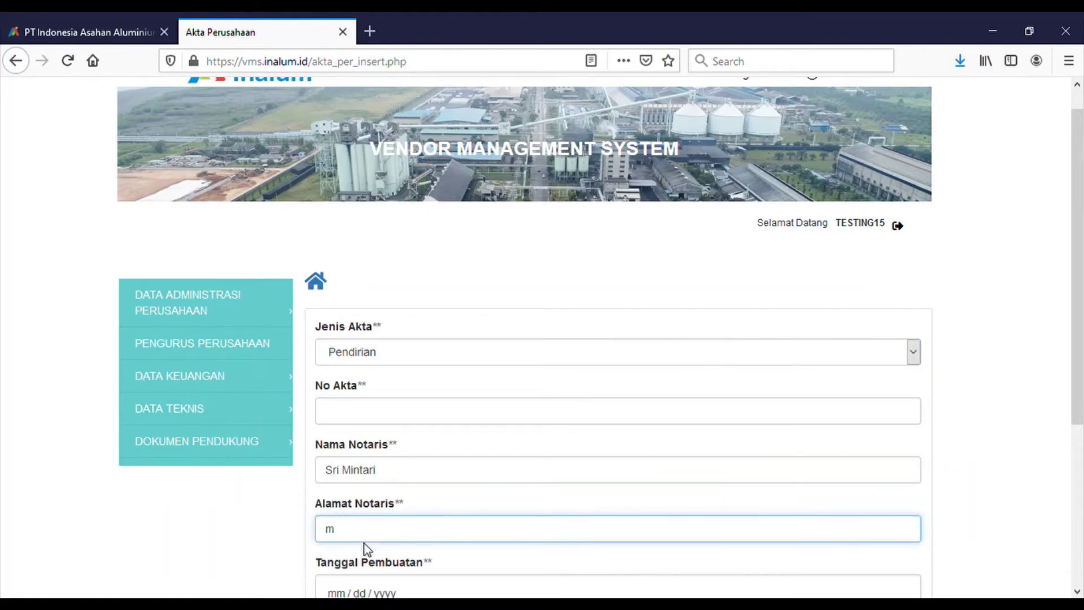
- Set creation date 09/21/2020, attach the Surat Eksternal Go Live VMS PDF, and enter No Akta 12
scroll(374, 564, down, 5)
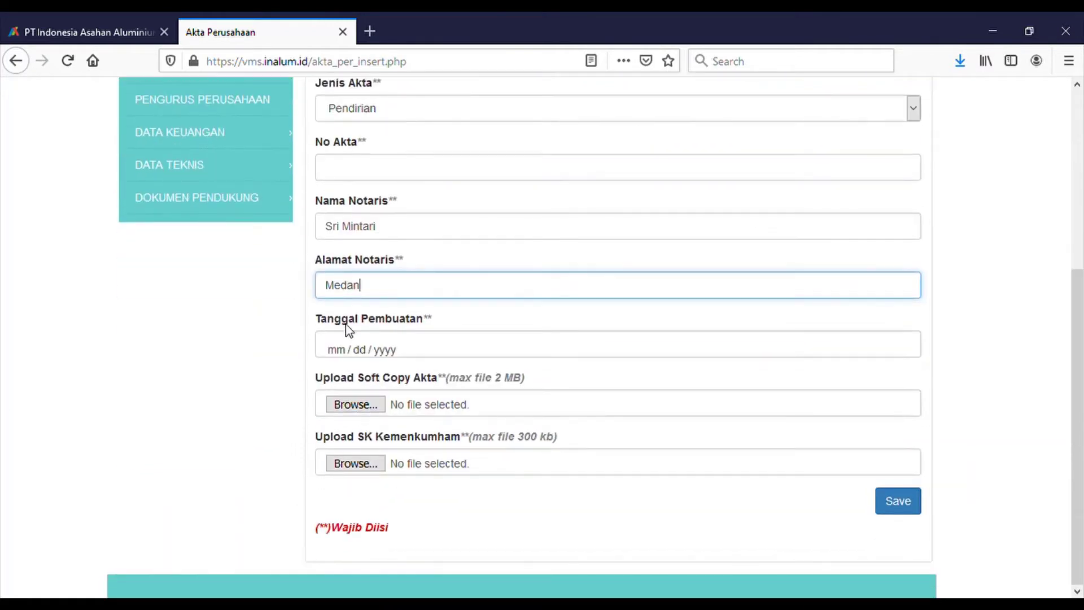
click(359, 349)
text(09212020)
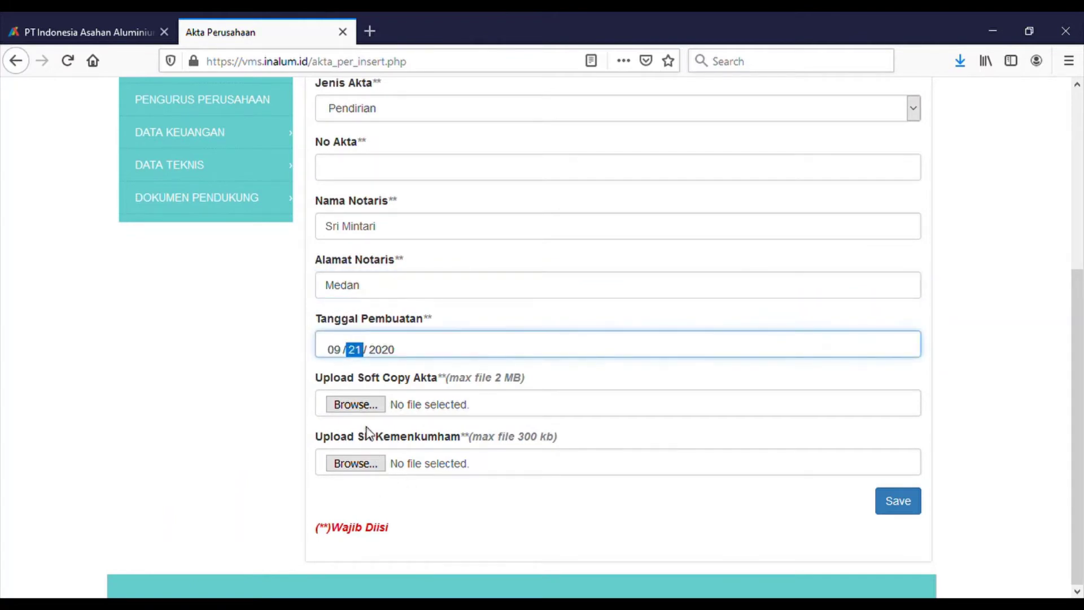
click(358, 406)
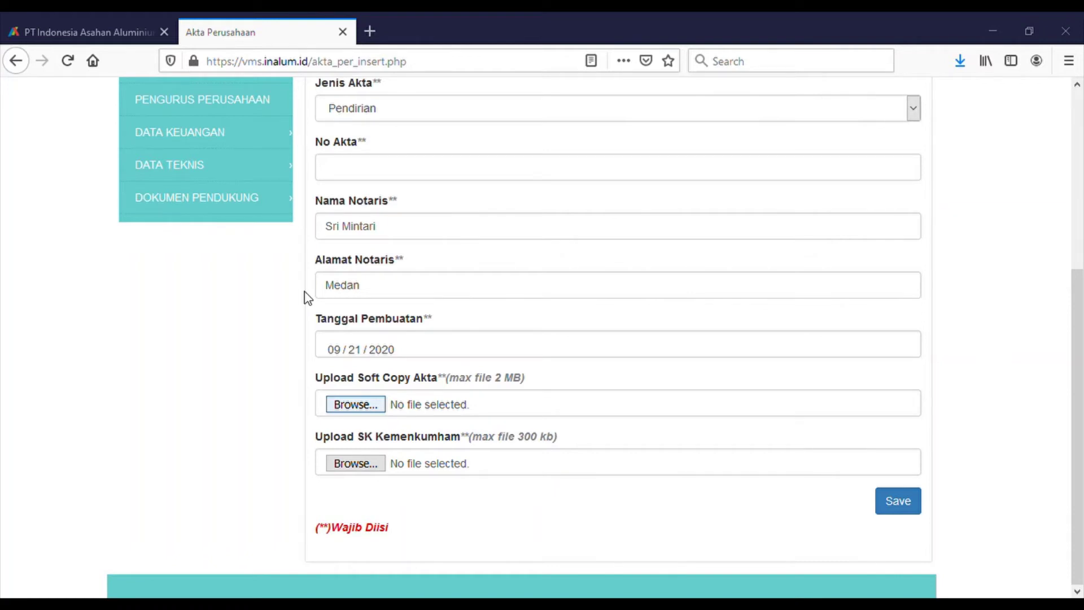
click(365, 464)
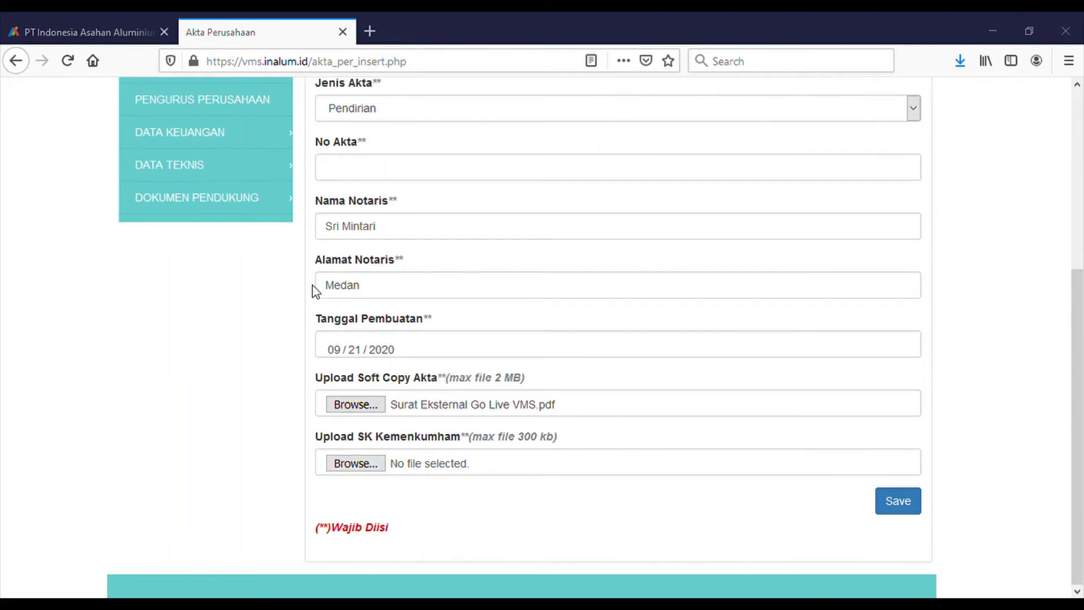
click(902, 502)
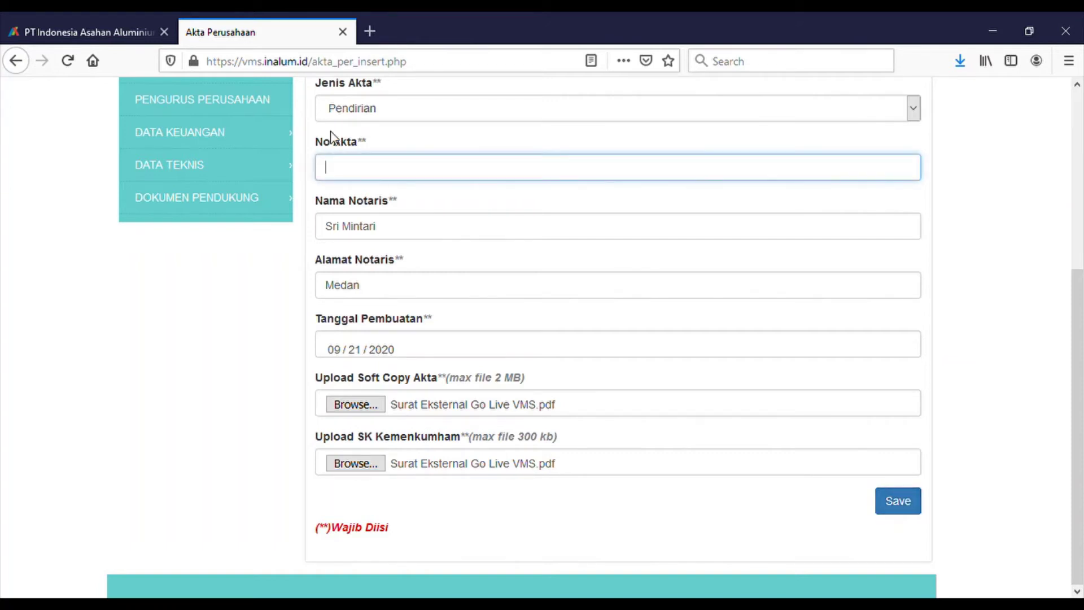
text(12)
click(957, 339)
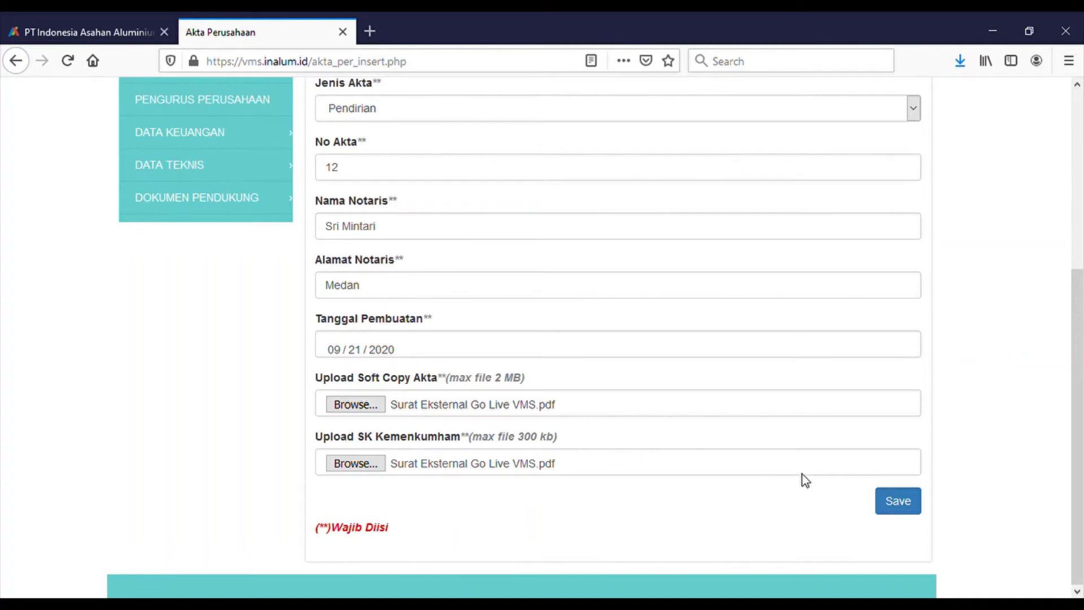
- Attempt to save the deed and dismiss the 'ukuran file terlalu besar' error
click(891, 506)
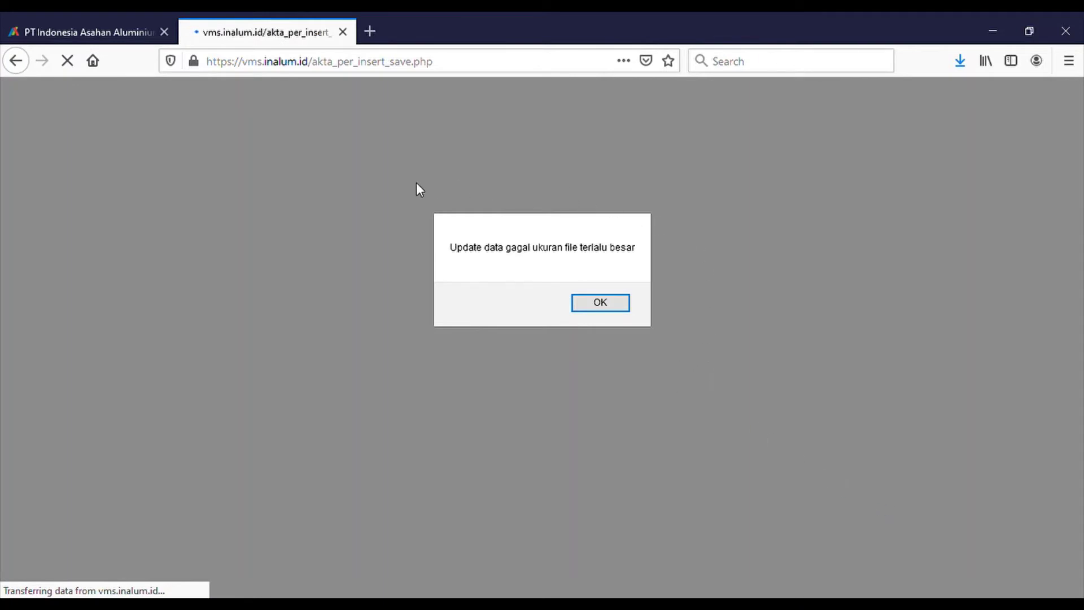
click(600, 307)
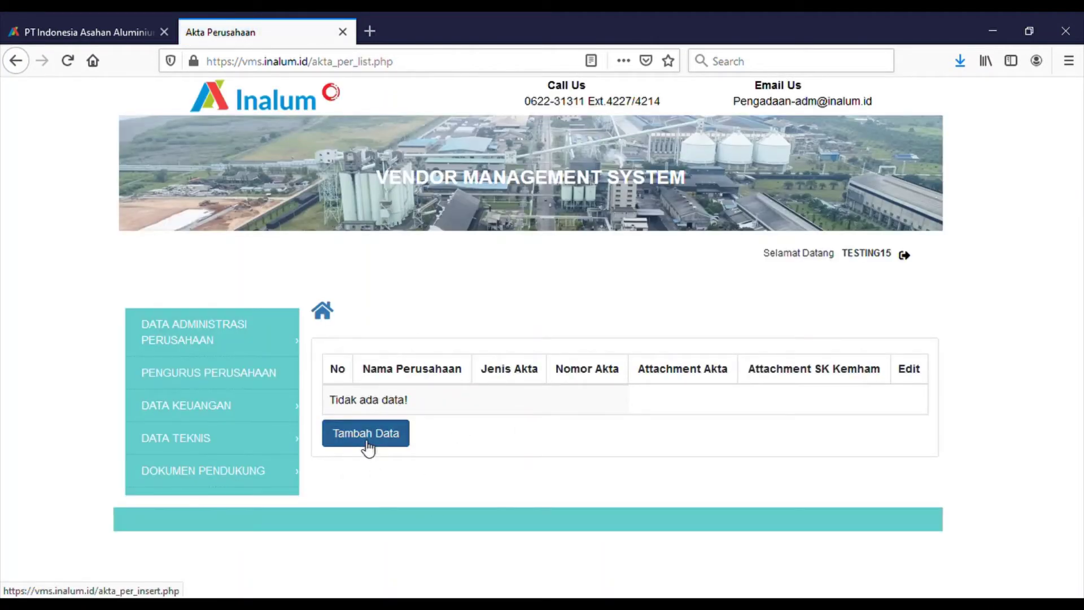
- Start a new Pendirian deed with number 12, the notary's name, and notary address Medan
click(368, 447)
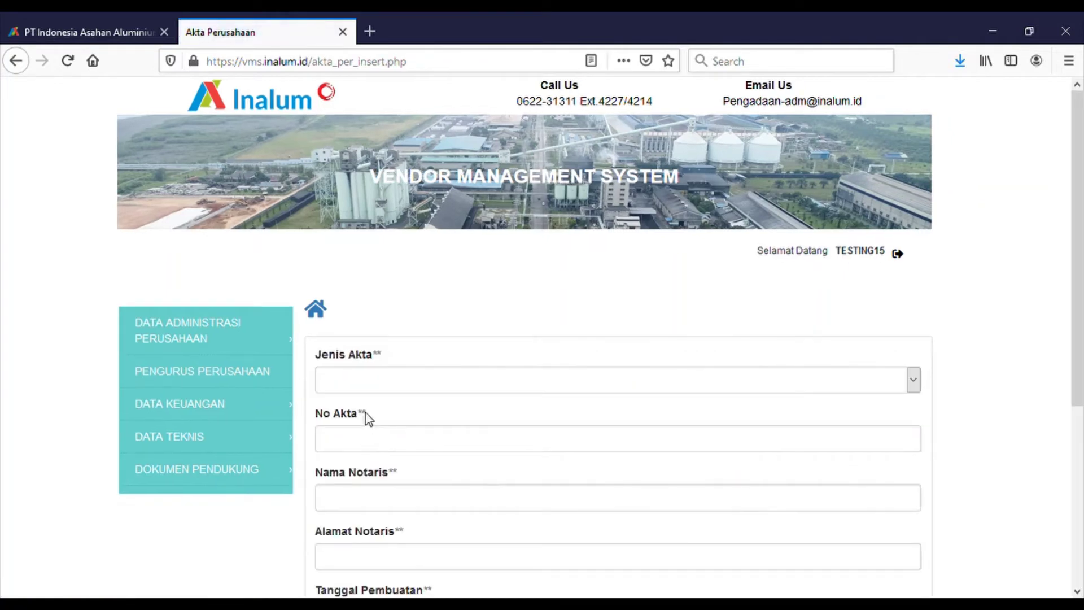
click(372, 380)
click(372, 424)
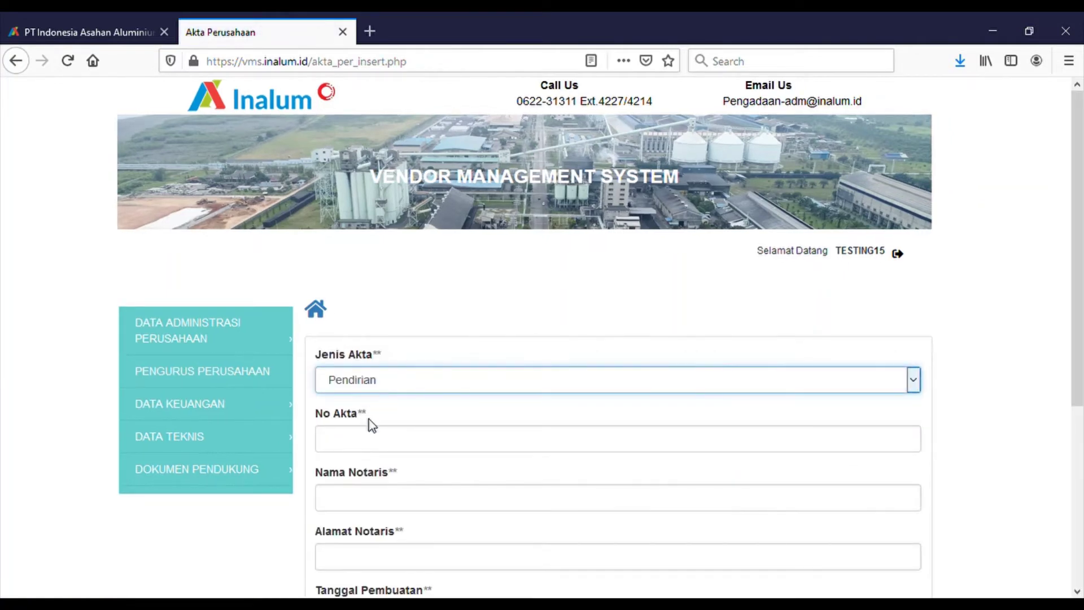
click(375, 444)
text(12)
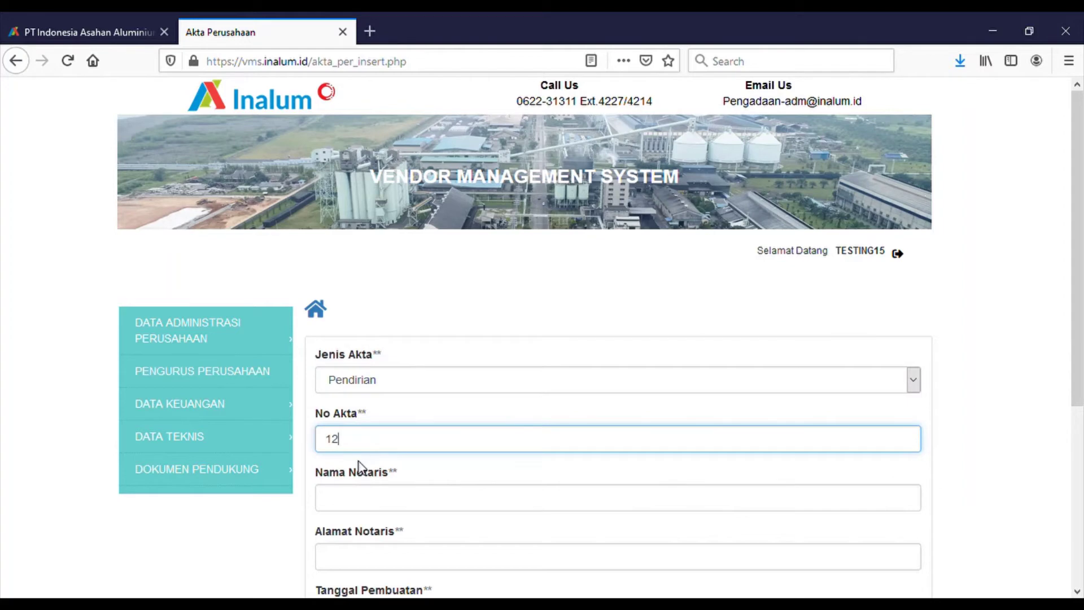
click(365, 511)
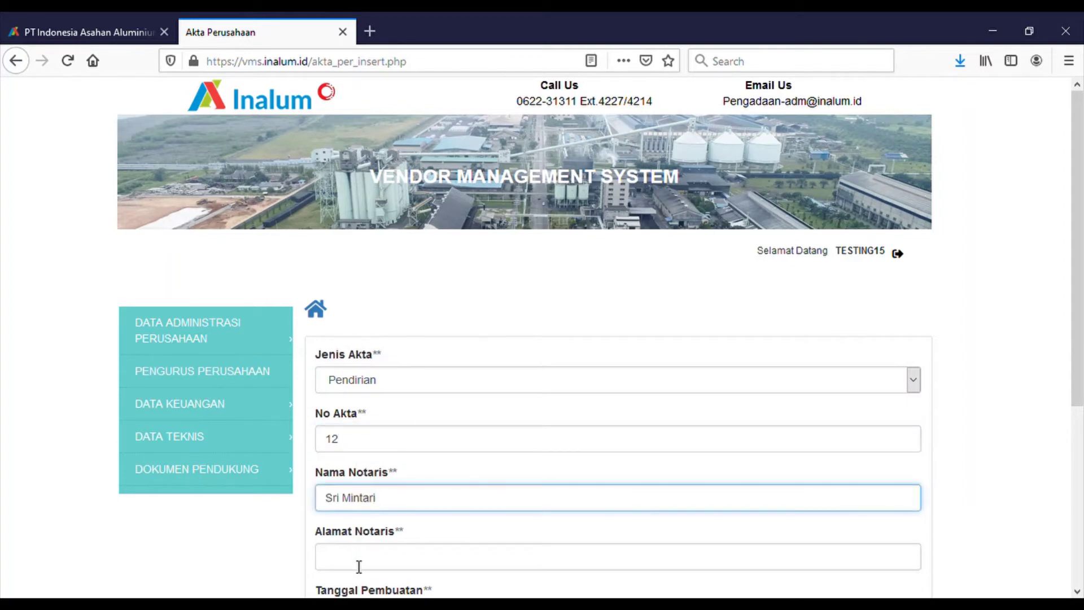
click(359, 566)
text(Medan)
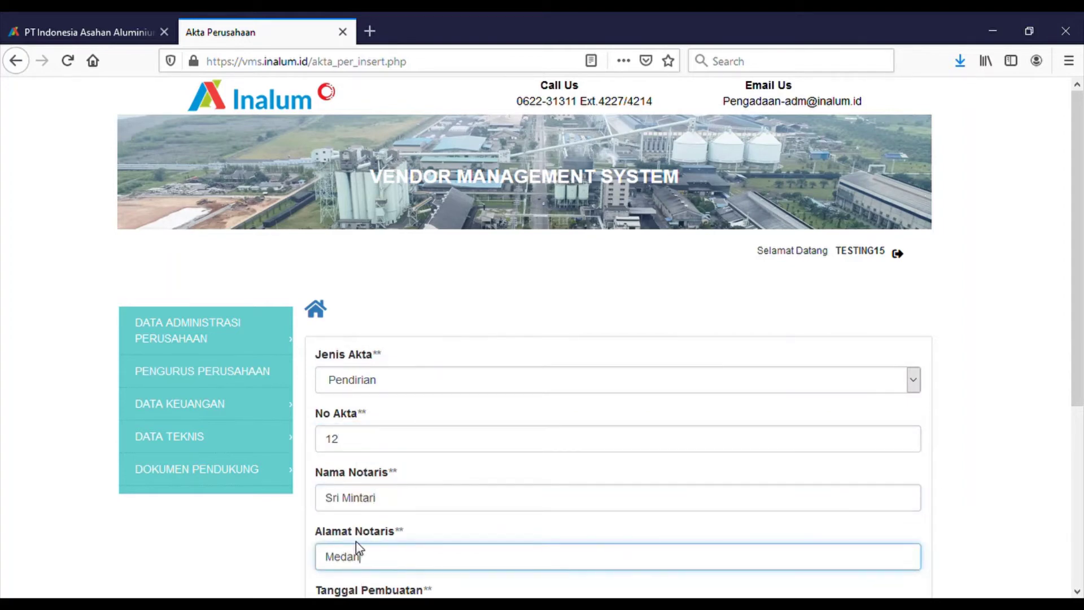
- Set the deed date to 09/21/2020, attach the IIOF-145-2020 PDF to both uploads, and save
scroll(356, 553, down, 4)
click(351, 374)
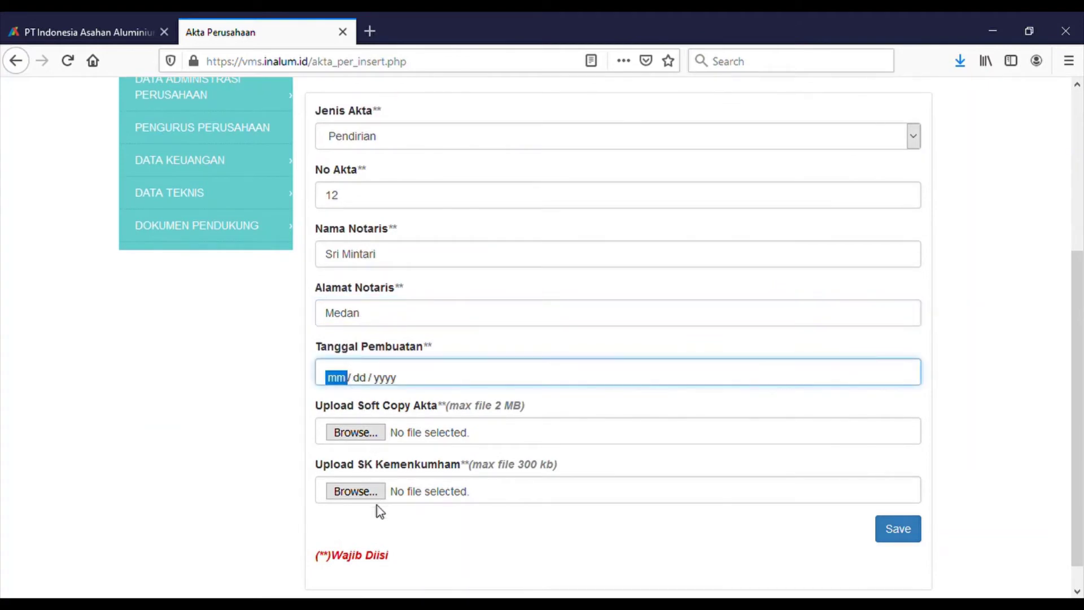
text(09212020)
scroll(377, 492, down, 1)
click(363, 405)
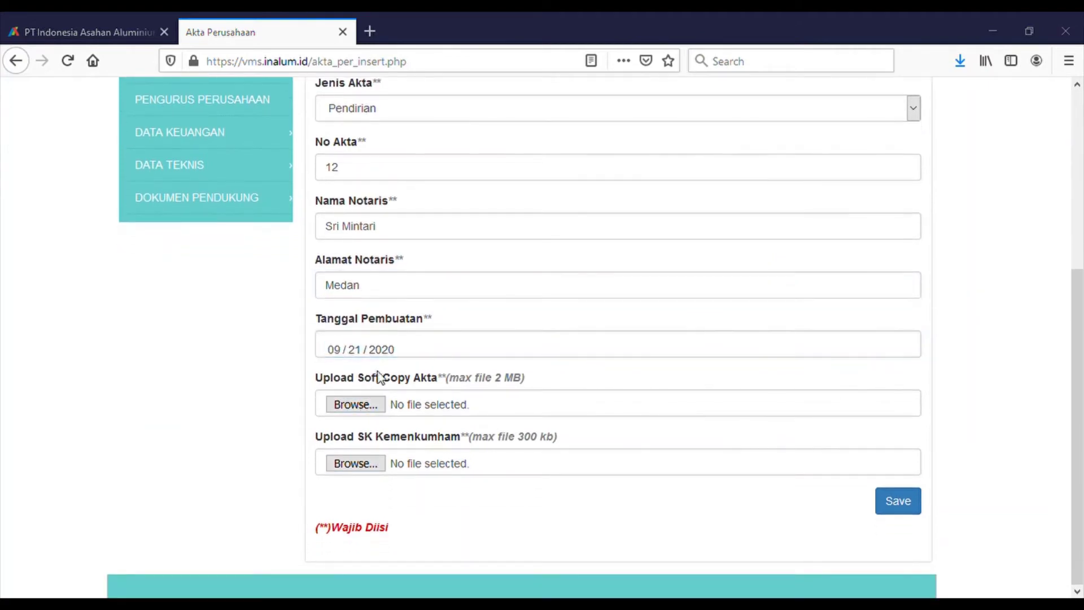
click(380, 458)
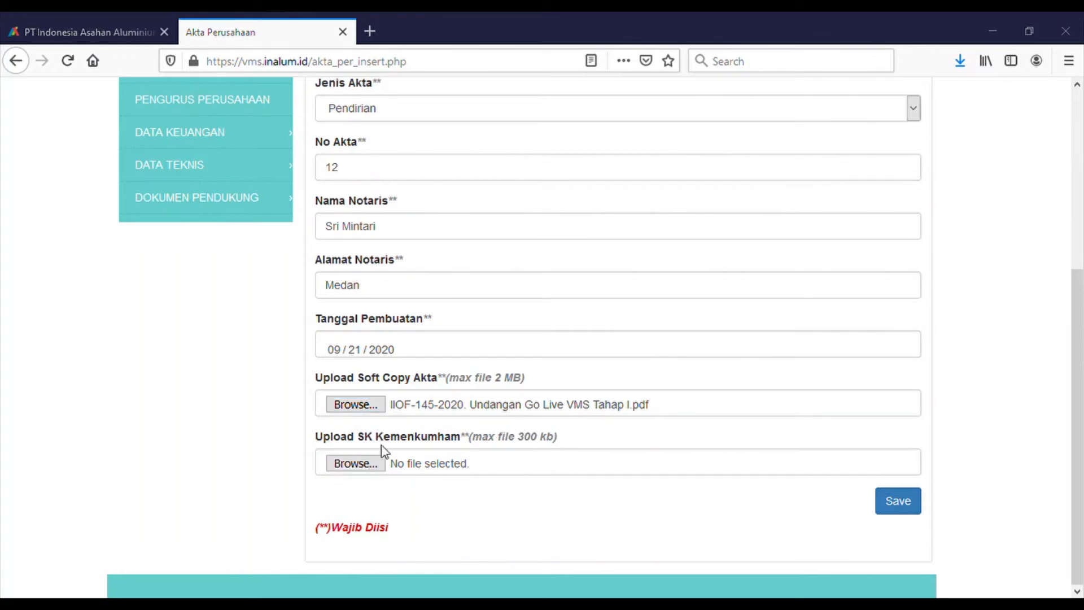
double_click(468, 286)
click(903, 507)
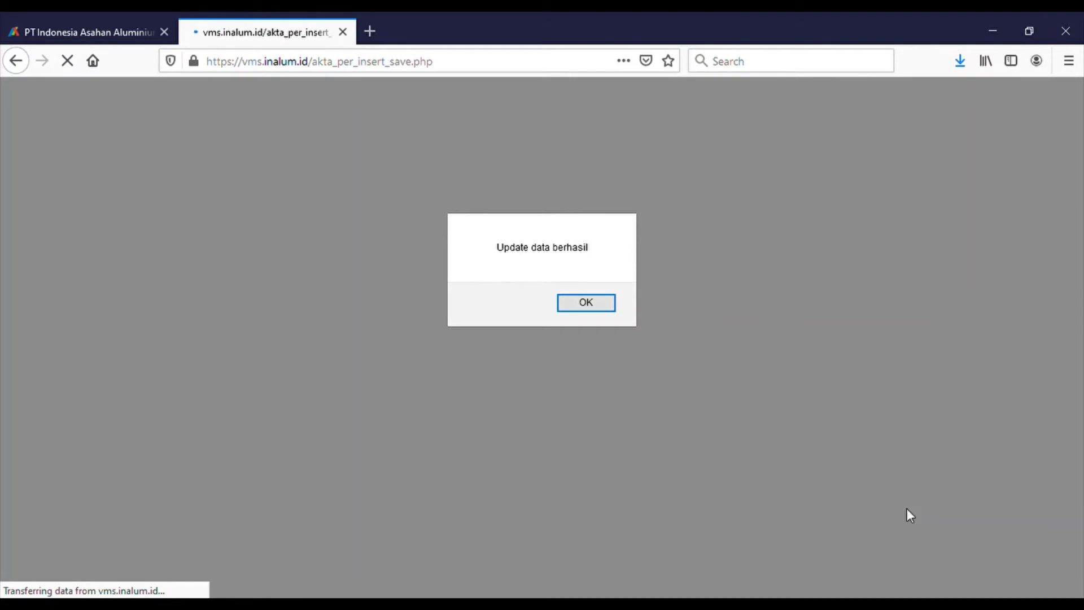
- Dismiss the 'Update data berhasil' alert and expand the DATA ADMINISTRASI PERUSAHAAN menu
click(594, 308)
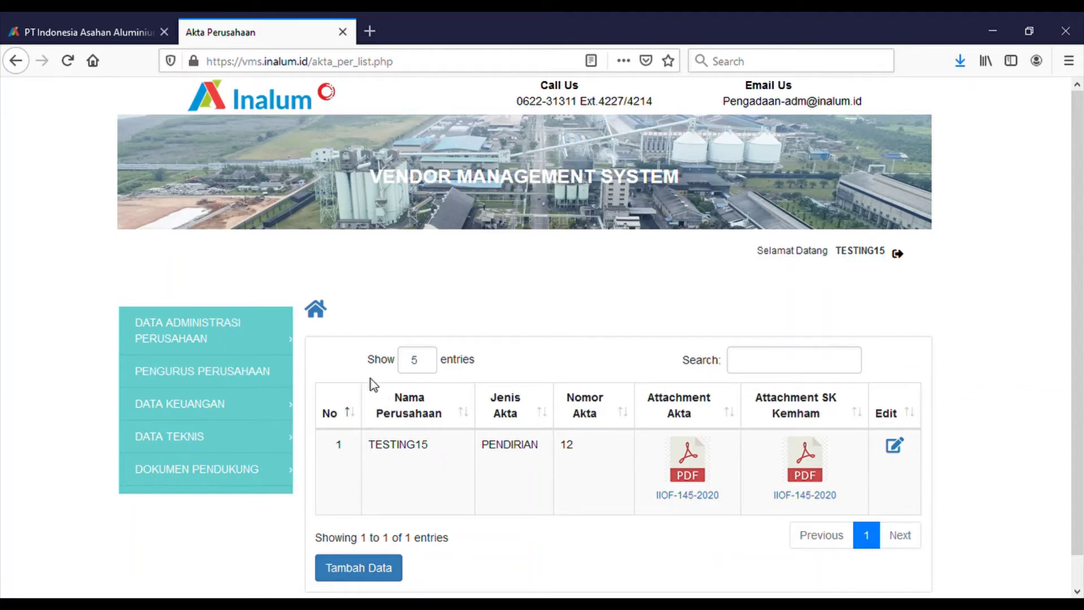
click(170, 331)
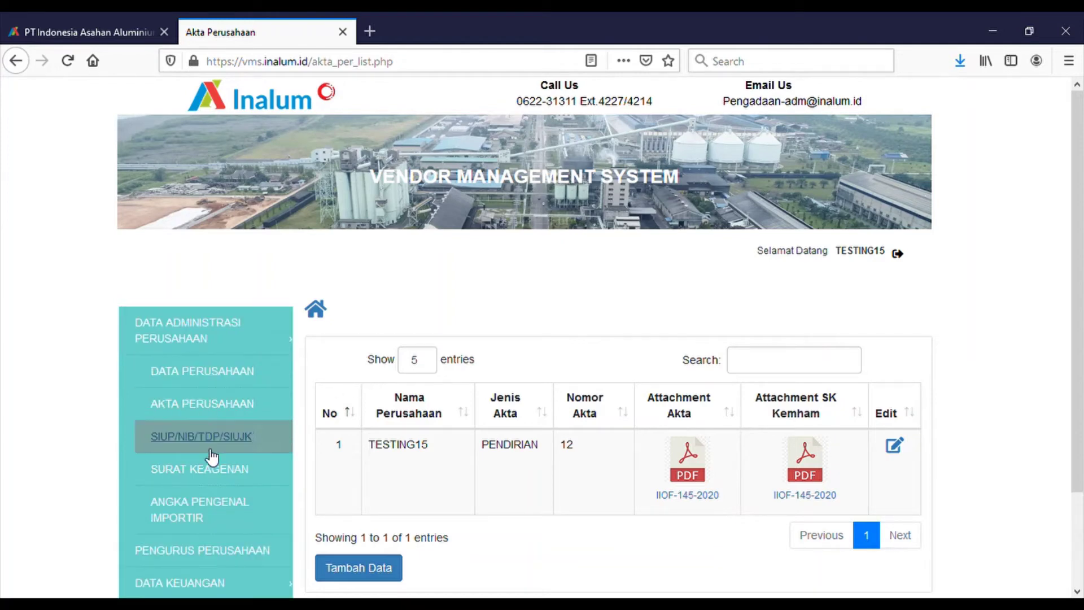
- View the Angka Pengenal Importir form, then open the empty Pengurus Perusahaan list
click(215, 512)
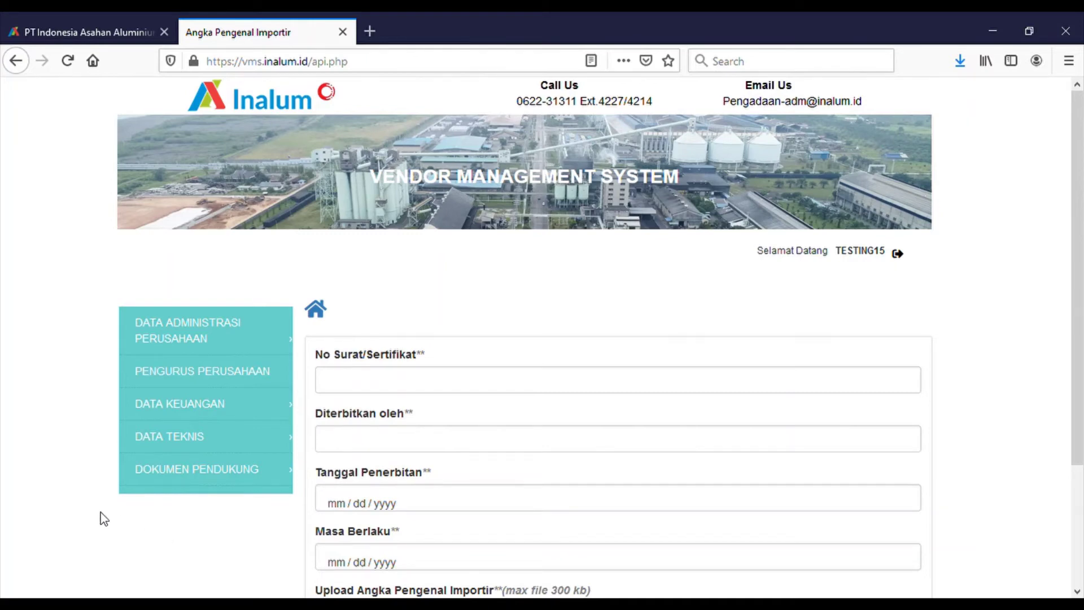
click(185, 379)
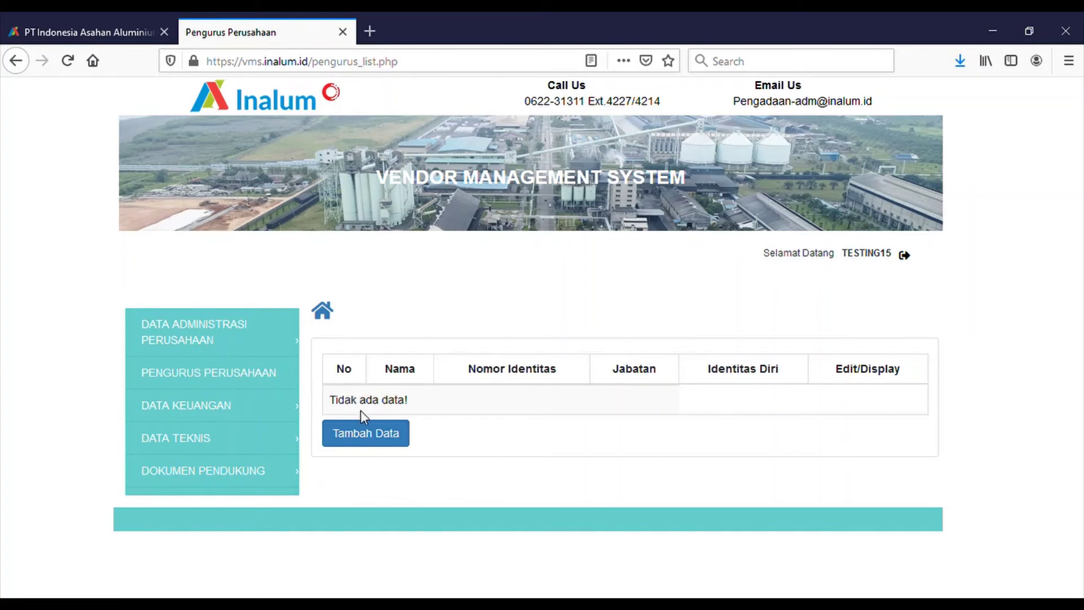
- Open a new company officer entry and look over its empty name field
click(370, 435)
click(374, 379)
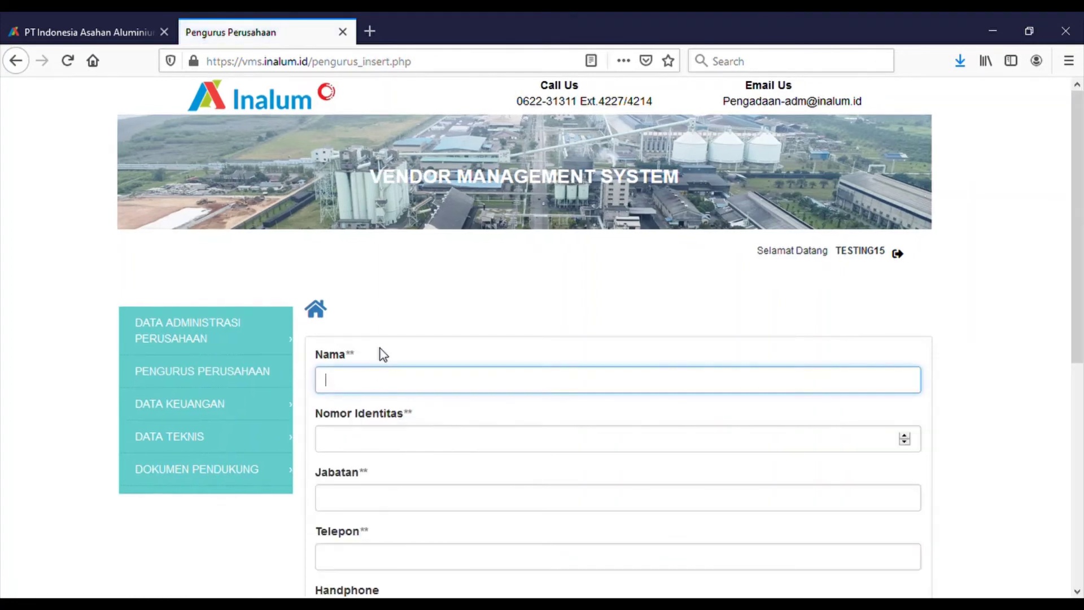
scroll(381, 348, down, 6)
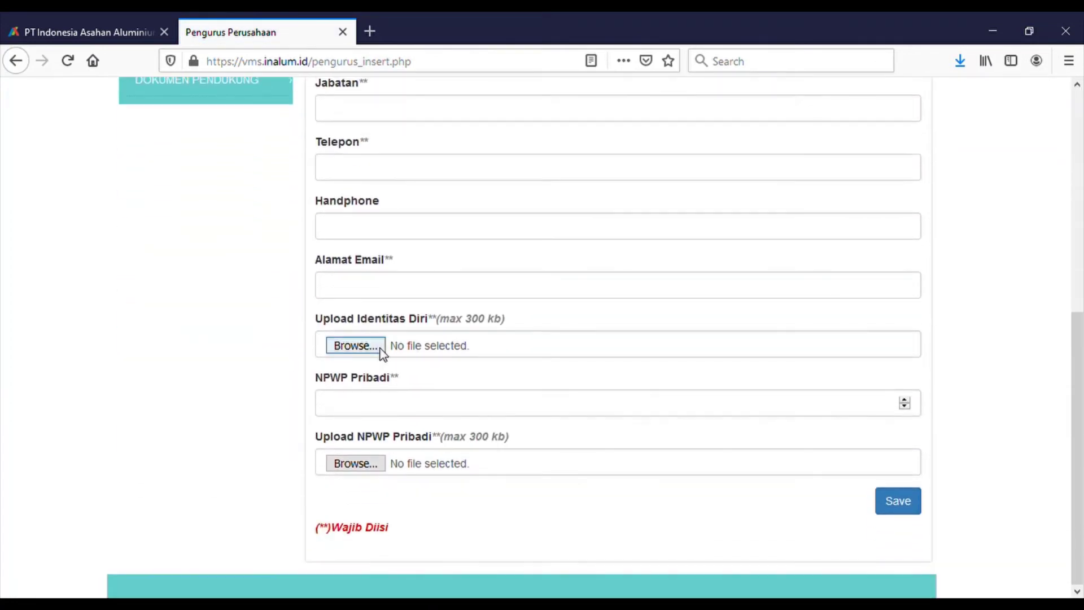
scroll(380, 348, up, 5)
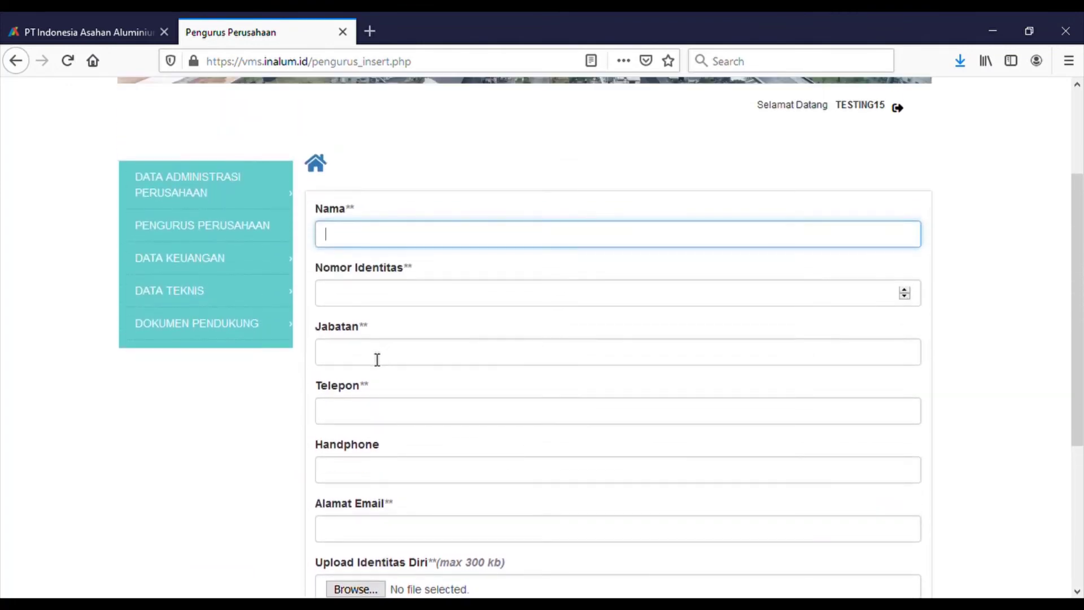
- Open the Data Rekening Bank form under DATA KEUANGAN
click(248, 264)
click(249, 264)
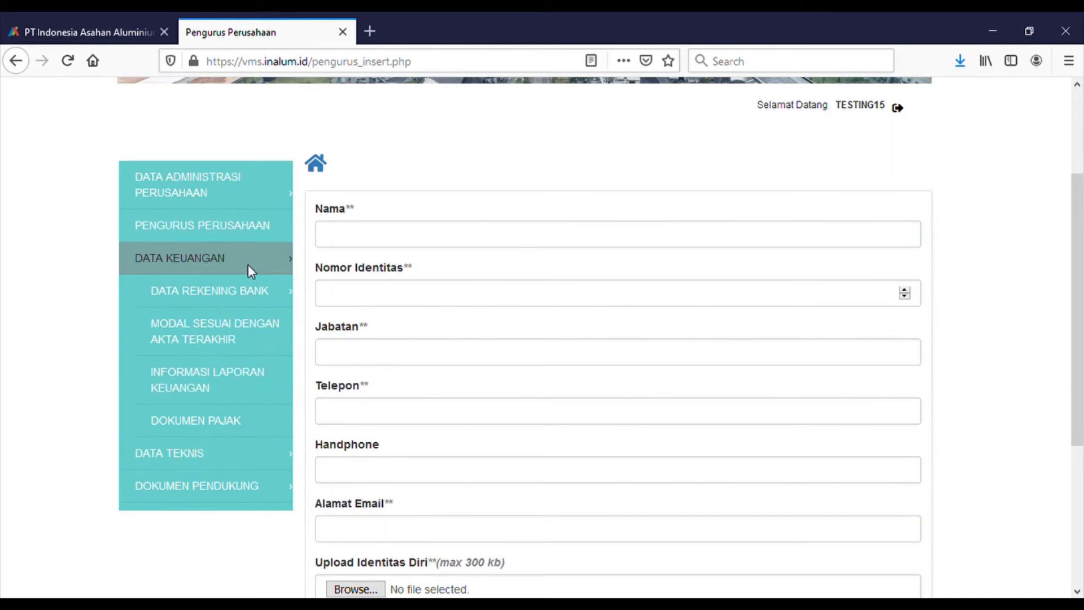
click(252, 294)
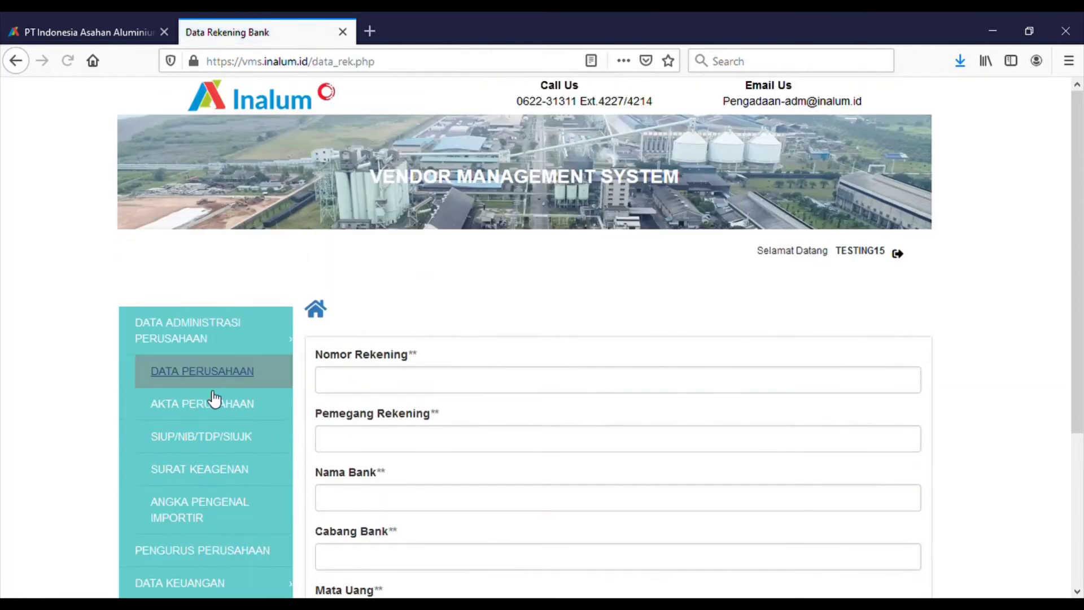
- Review the Informasi Laporan Keuangan form, then open the empty Jenis Barang/Jasa supply list
mouse_move(215, 414)
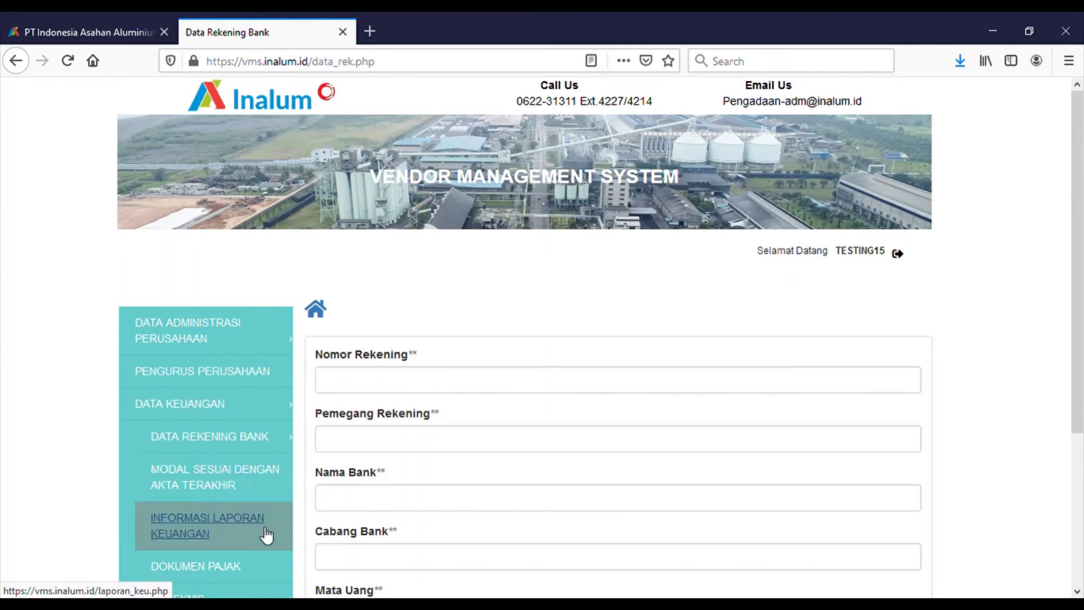
scroll(267, 535, down, 2)
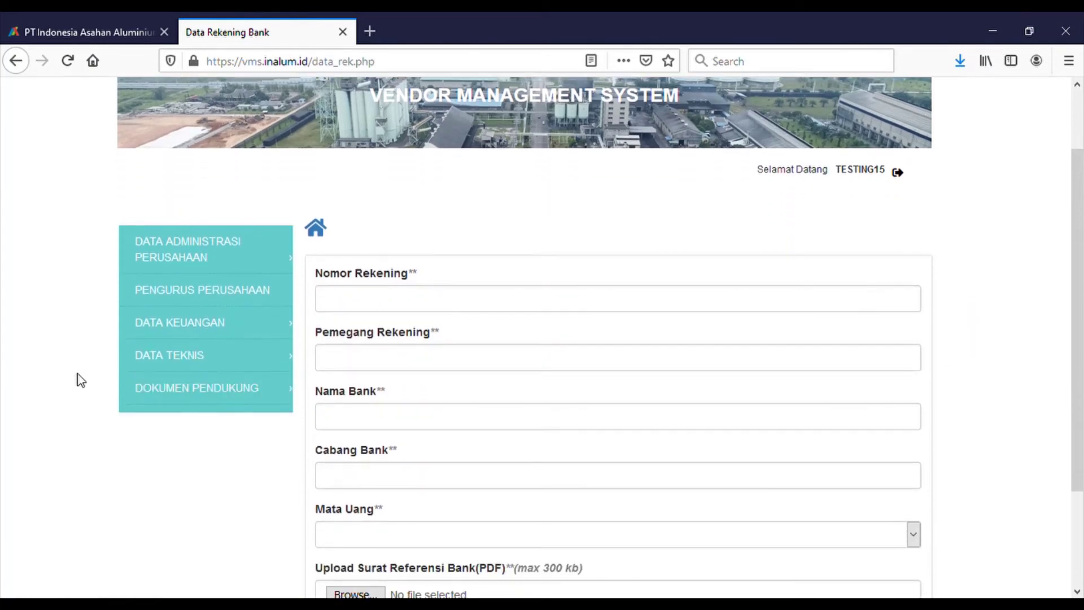
mouse_move(135, 324)
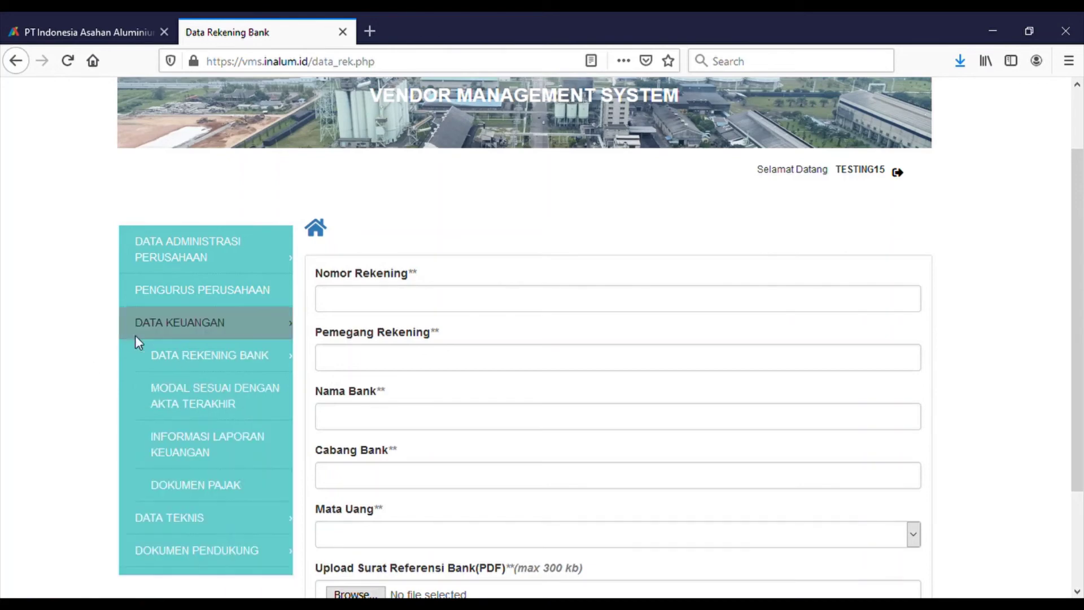
click(234, 439)
scroll(568, 356, down, 4)
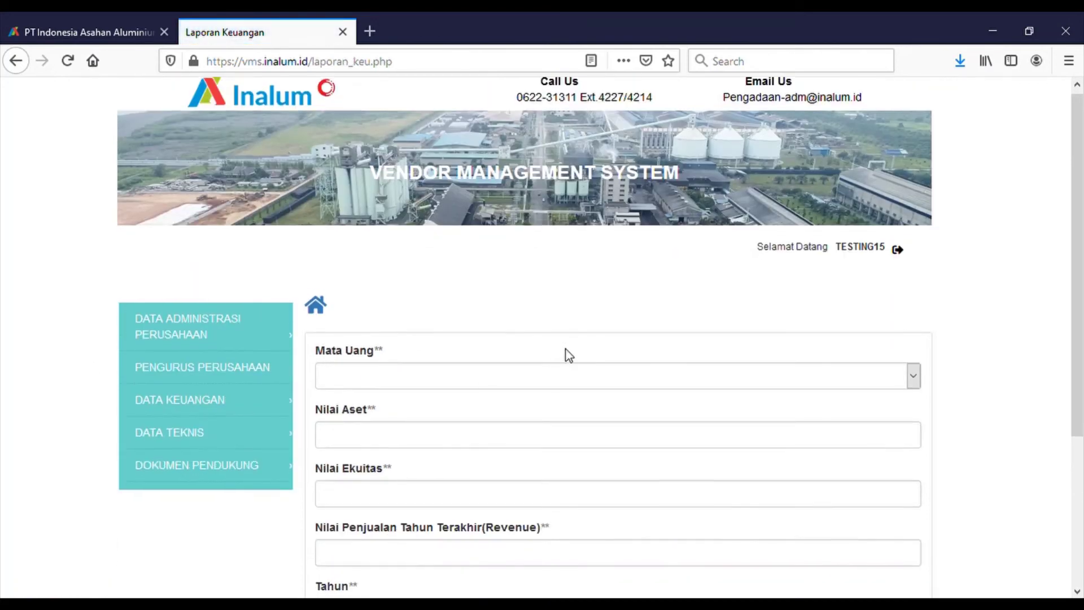
scroll(574, 356, down, 1)
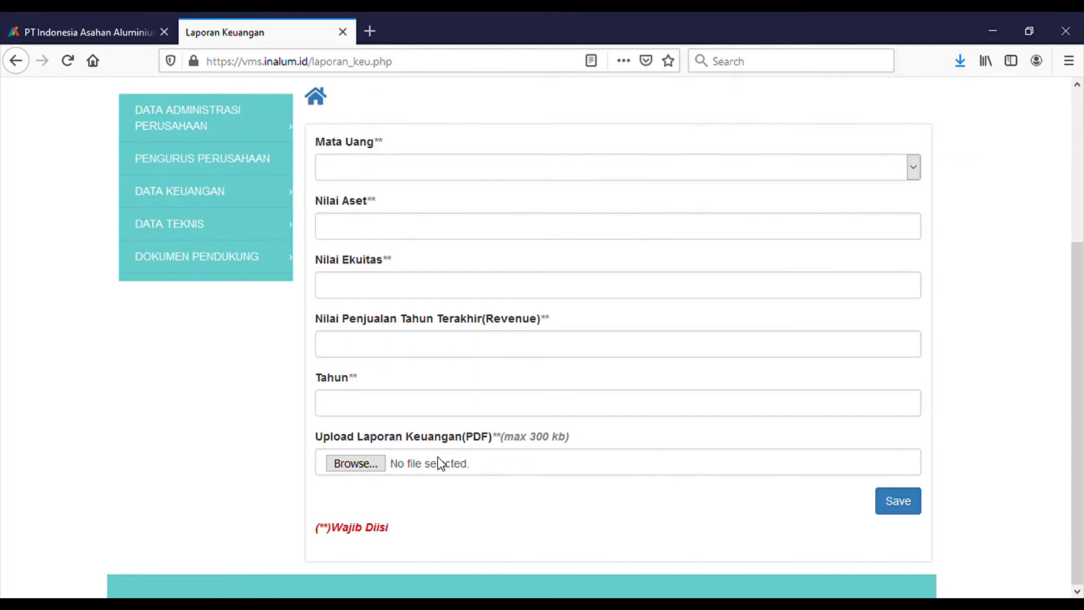
click(194, 237)
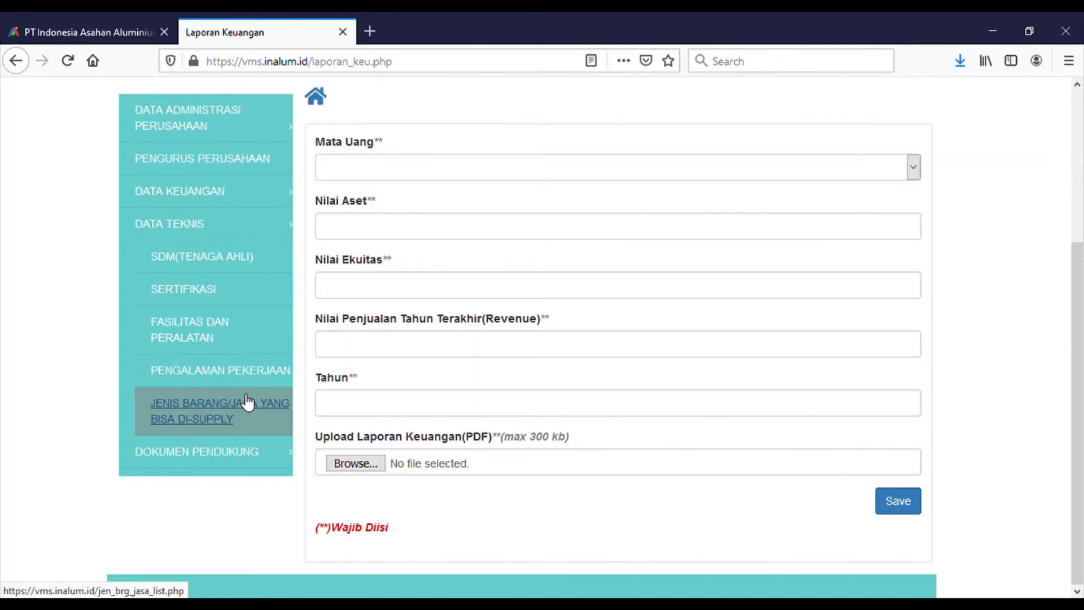
click(247, 403)
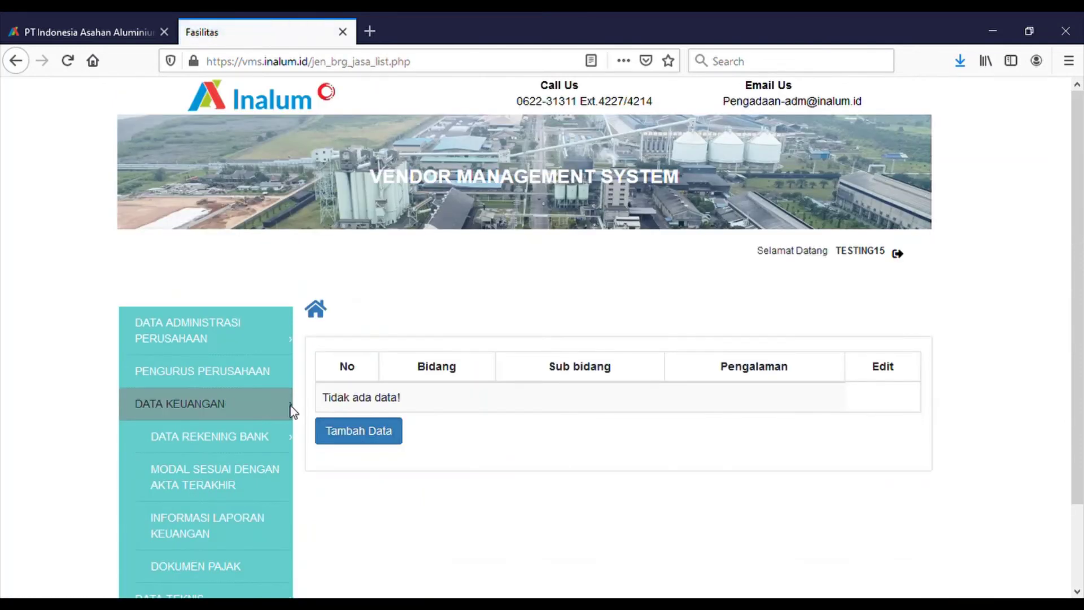
- Look over the new goods/services insert form, then open DATA TEKNIS > SDM (Tenaga Ahli)
click(347, 435)
scroll(366, 381, down, 3)
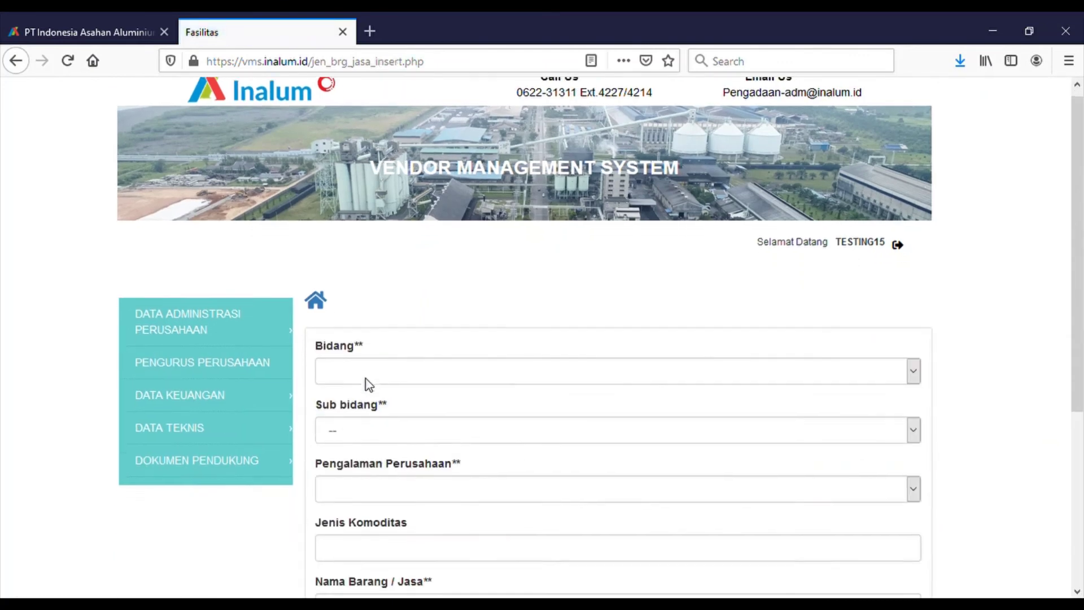
scroll(366, 380, up, 3)
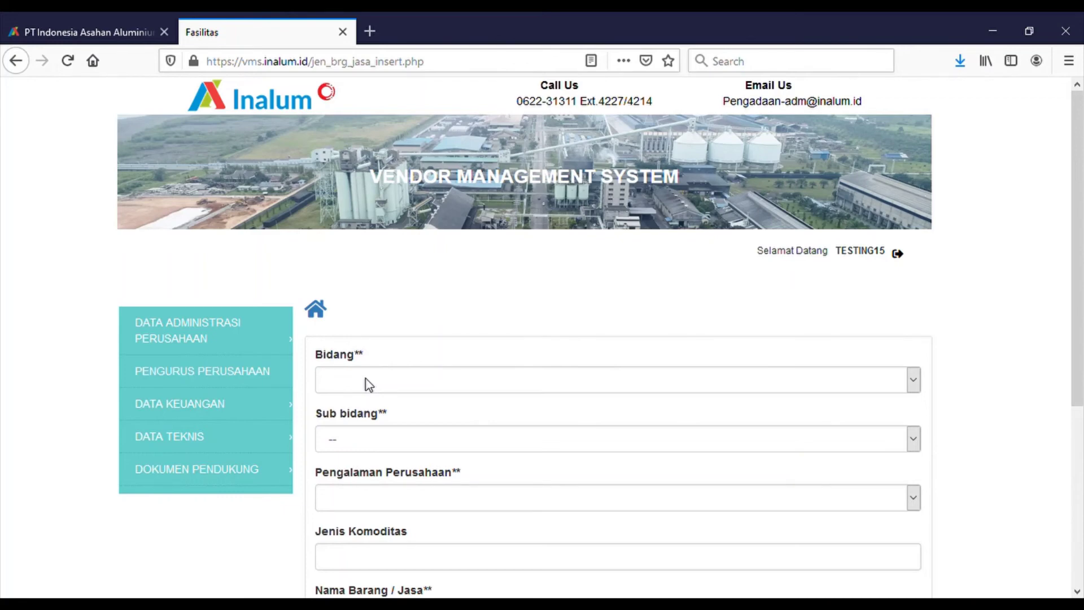
click(287, 433)
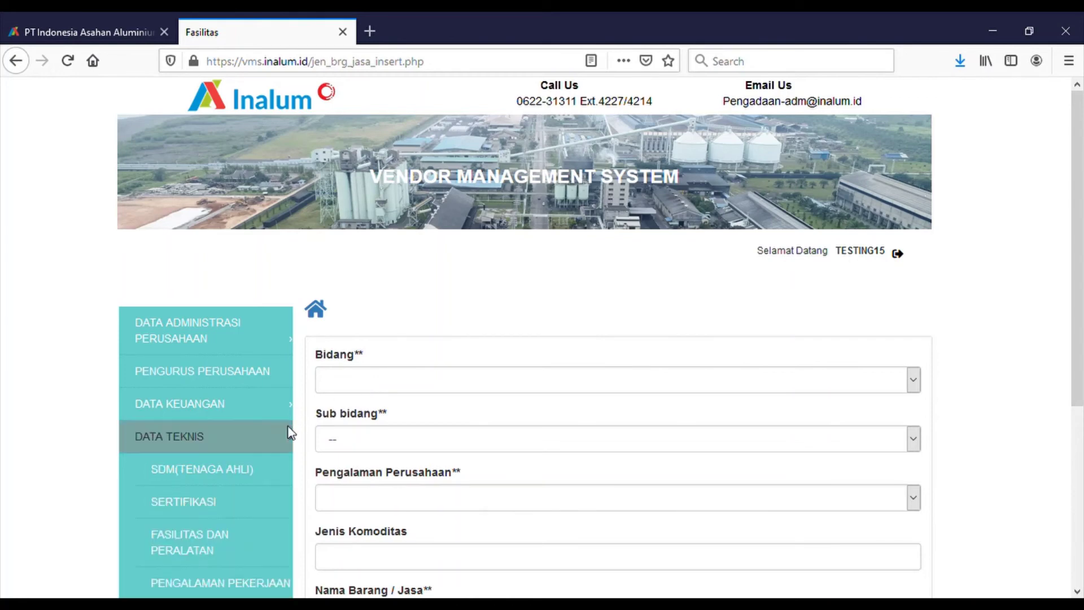
click(240, 472)
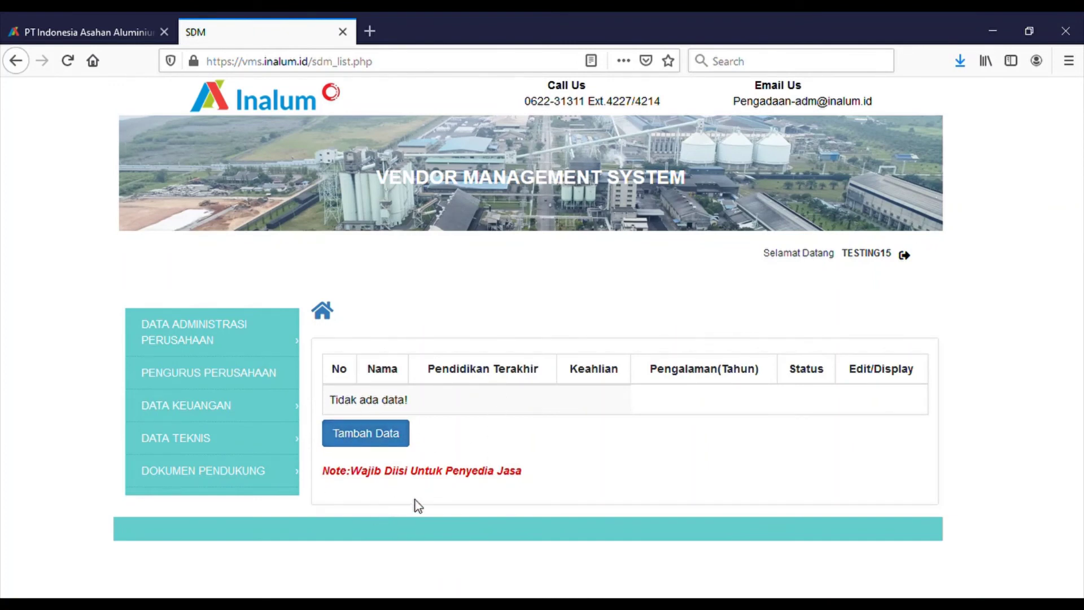
- View the empty Fasilitas dan Peralatan list, then open the ICMESH K3LH document page
click(251, 435)
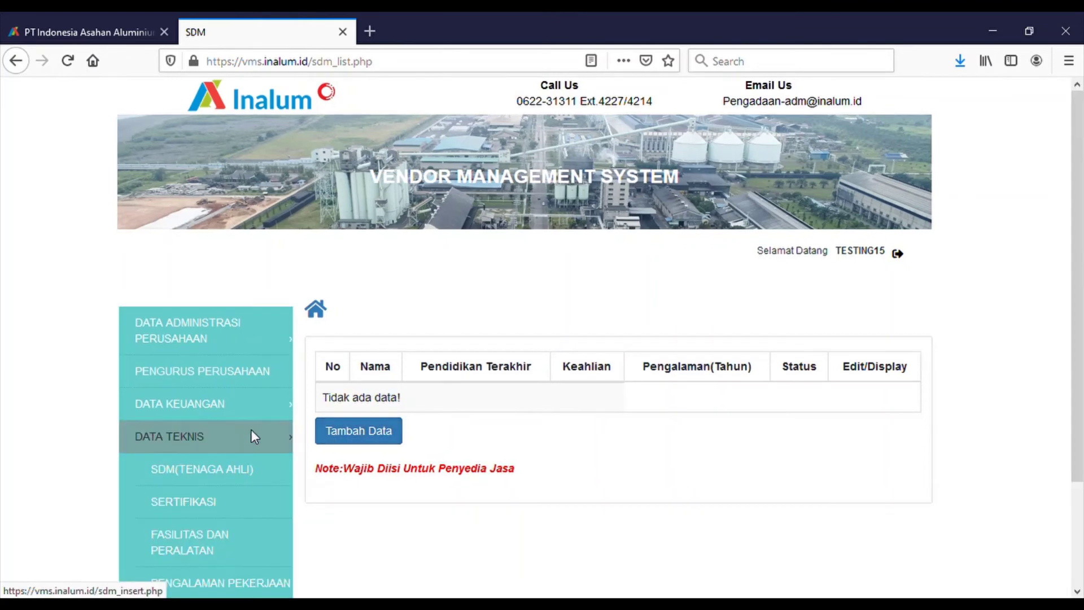
scroll(246, 433, down, 2)
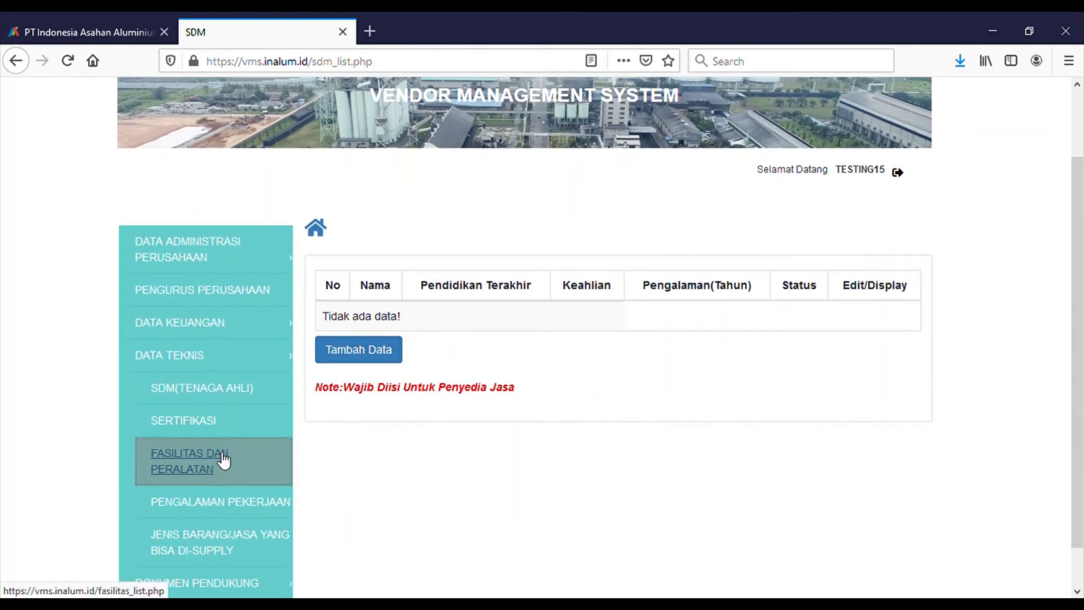
click(229, 460)
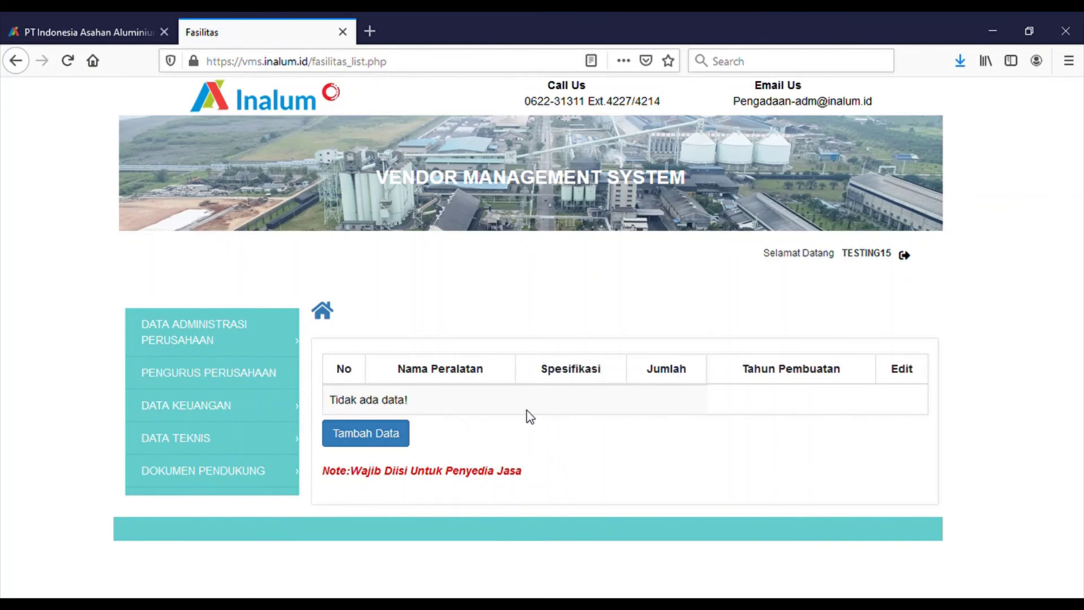
click(246, 338)
mouse_move(161, 479)
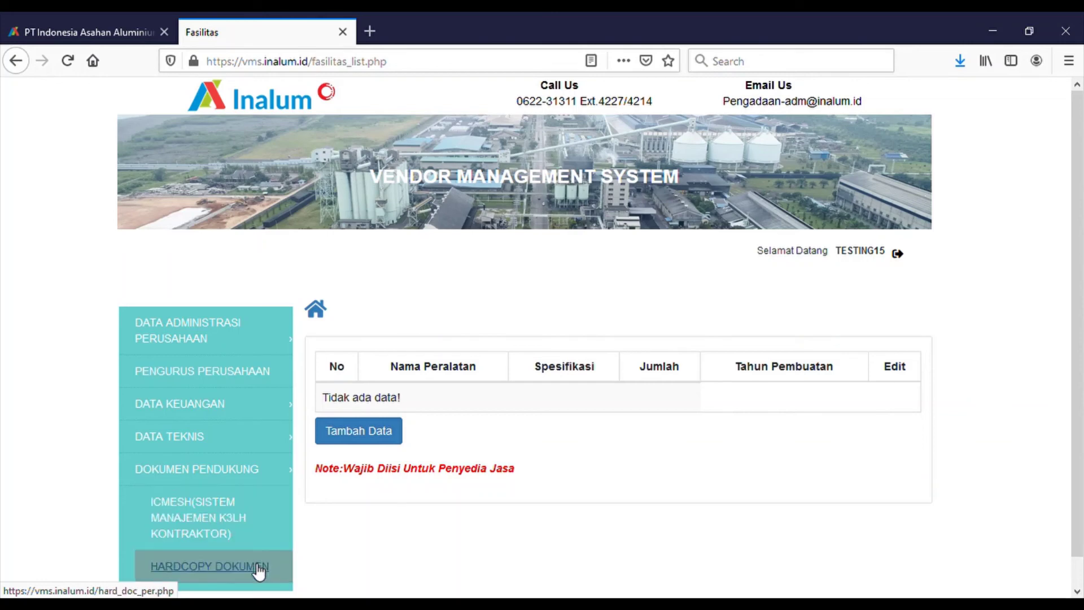
click(242, 525)
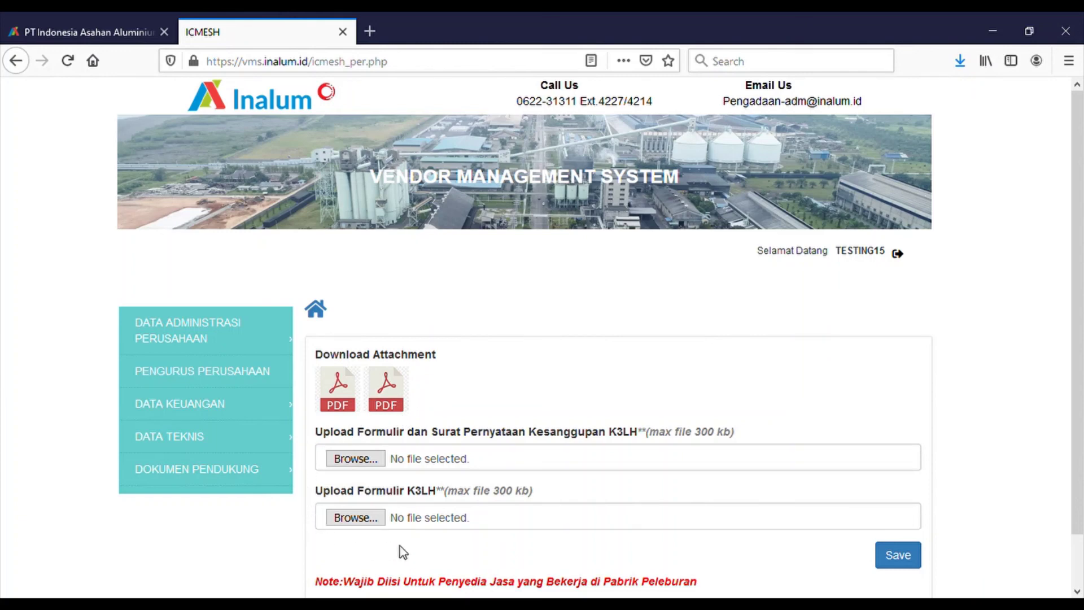
- Read the Hardcopy Dokumen page and its mailing address, then go back to the vendor dashboard
click(196, 489)
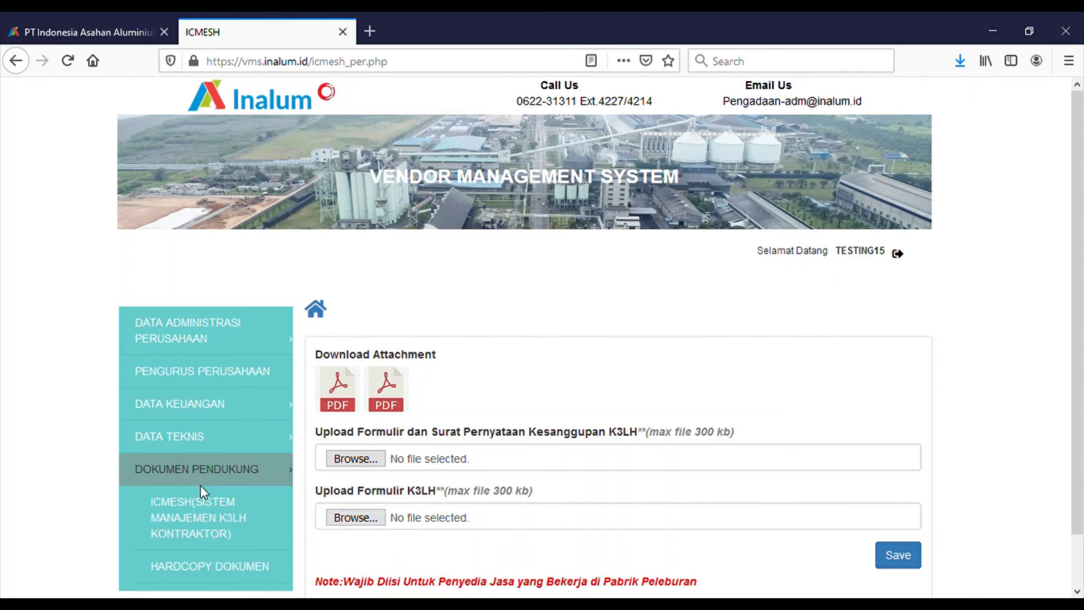
click(218, 570)
scroll(416, 469, down, 4)
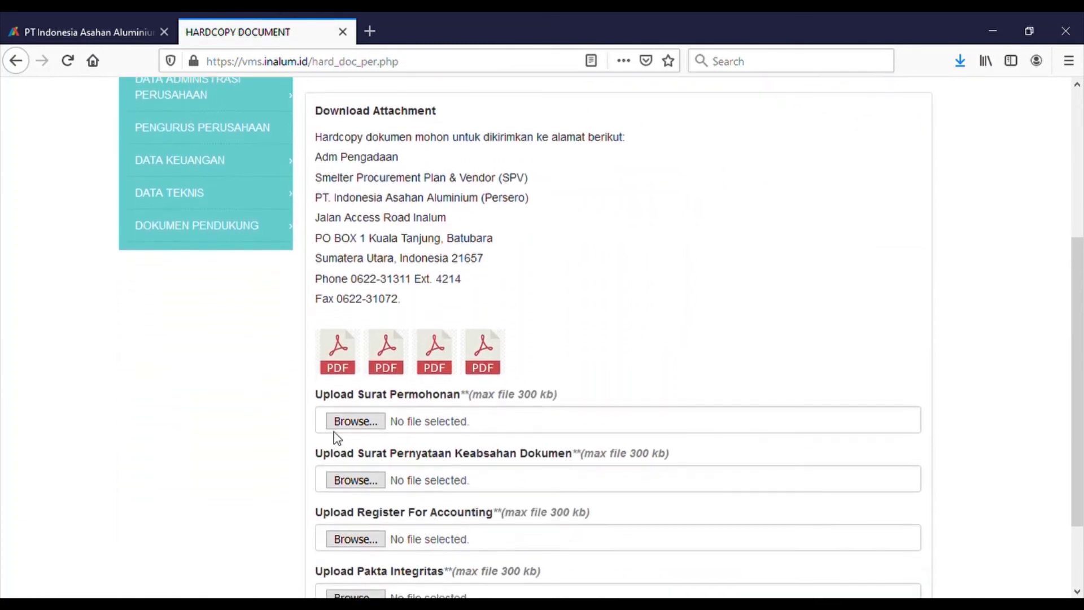
scroll(484, 362, down, 2)
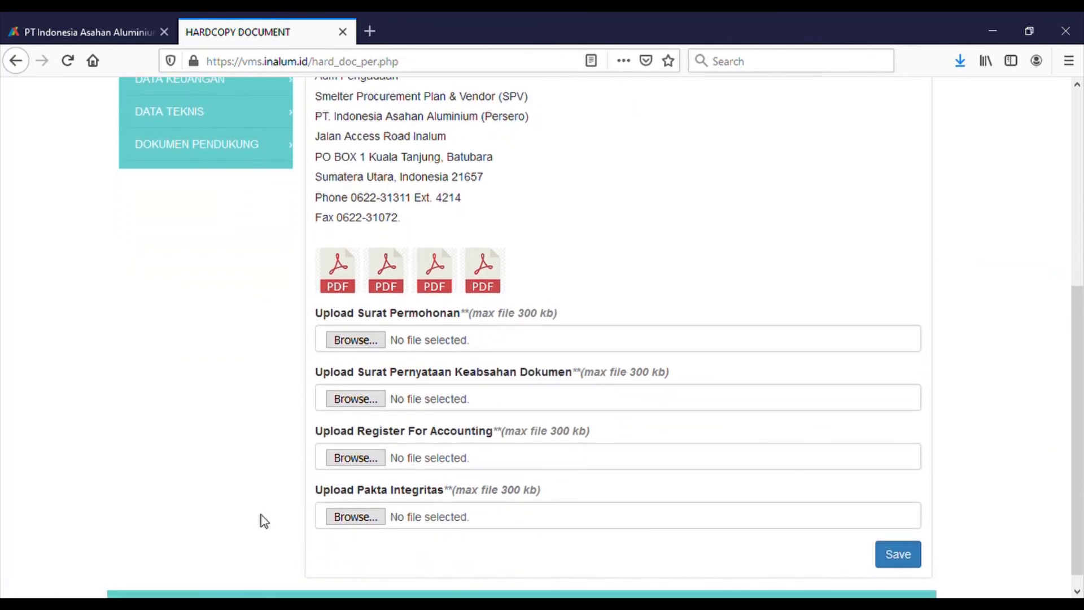
scroll(472, 496, up, 3)
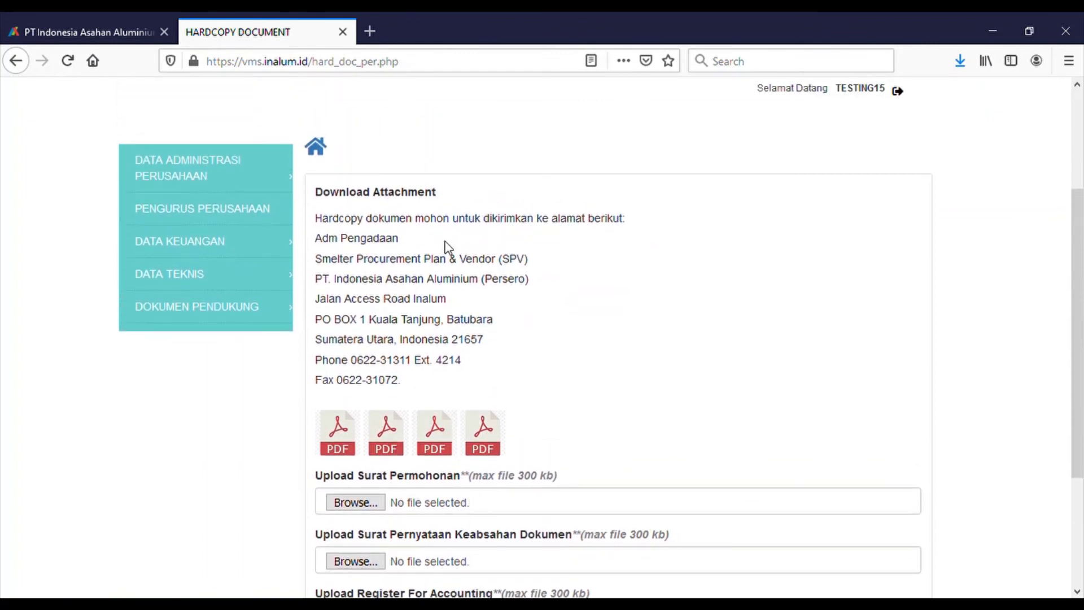
drag(315, 242, 408, 379)
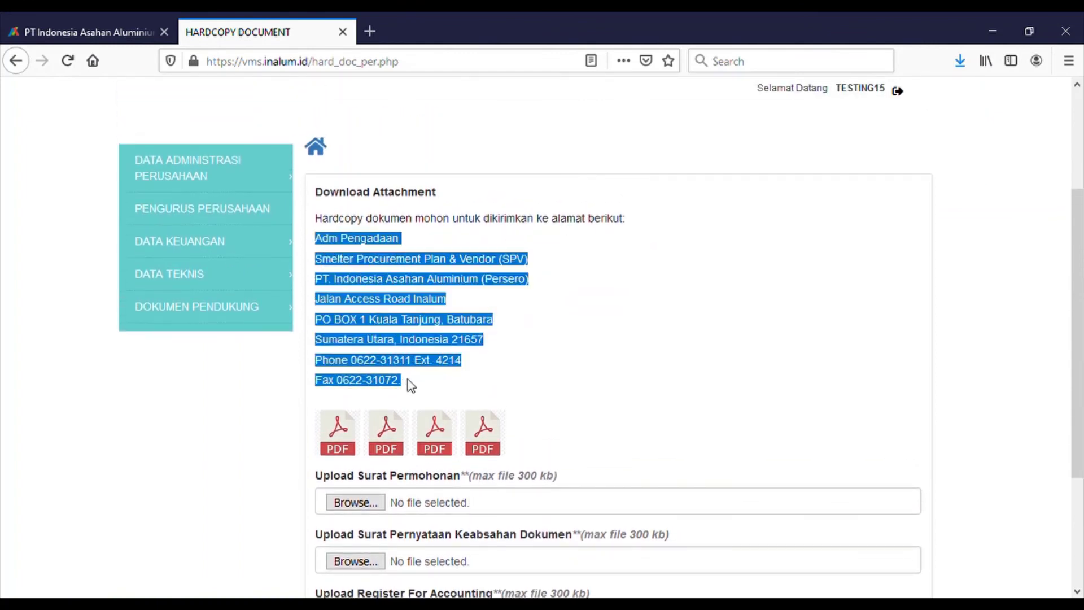
click(566, 356)
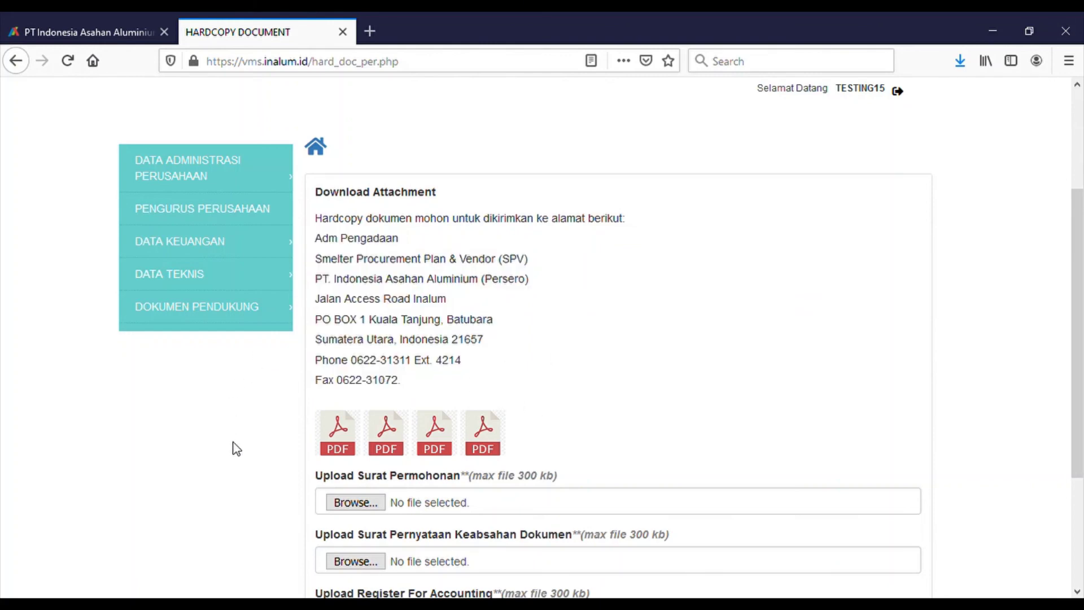
scroll(232, 448, down, 3)
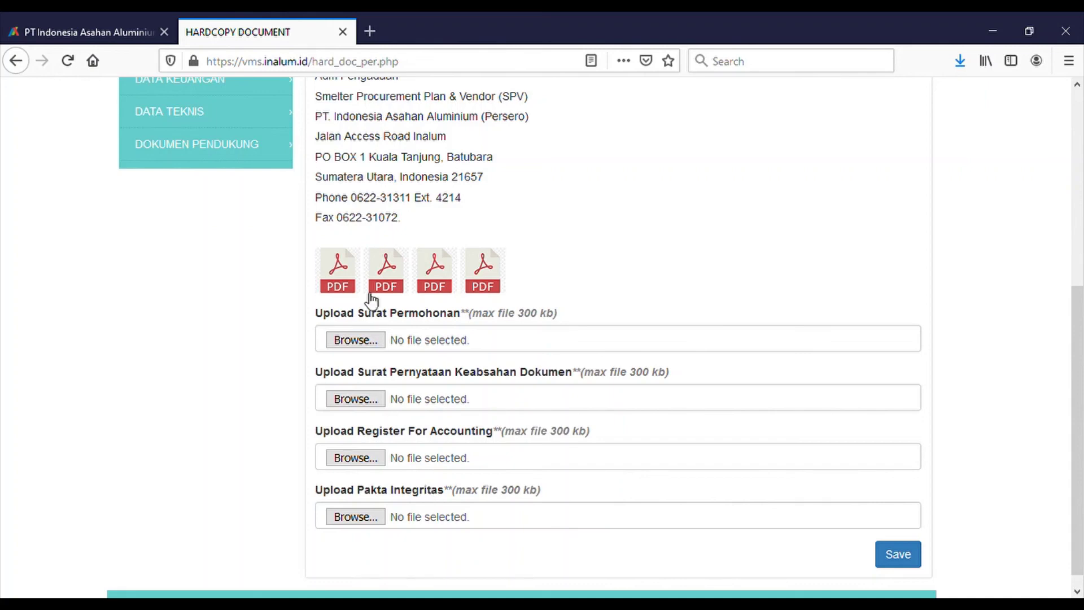
scroll(367, 300, up, 6)
click(317, 313)
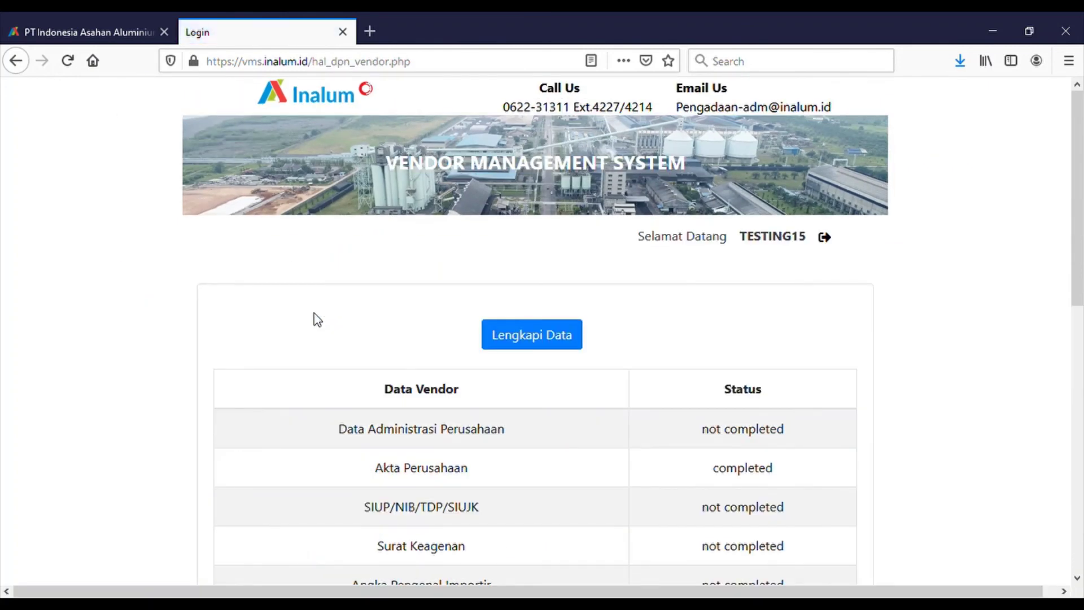